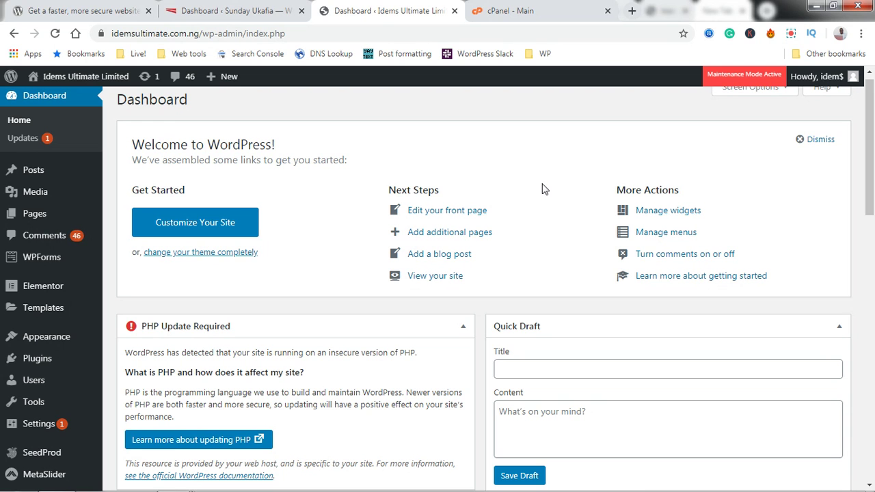
Open the Sunday Ukafia Site Health Info and expand Server details, showing PHP 7.3.15 on Apache.
{"action": "left_click_drag", "start_coordinate": [874, 160], "coordinate": [873, 157]}
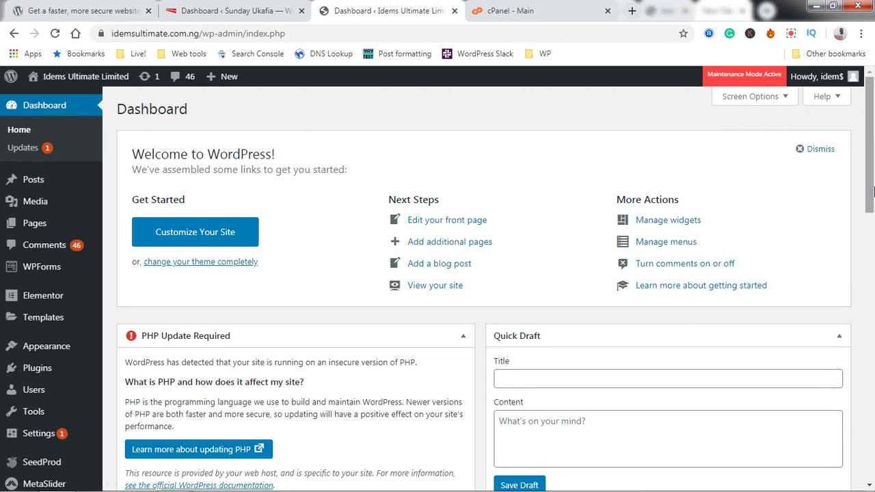
{"action": "scroll", "coordinate": [526, 254], "scroll_direction": "down", "scroll_amount": 1}
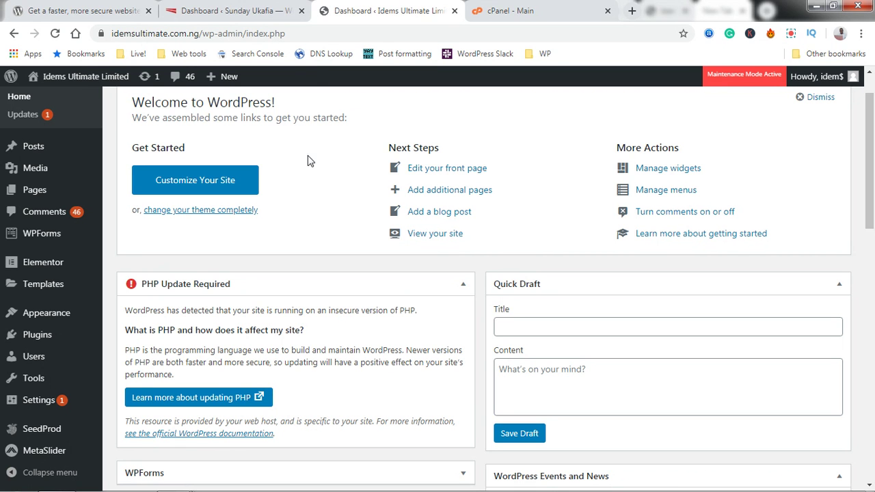
{"action": "left_click", "coordinate": [246, 6]}
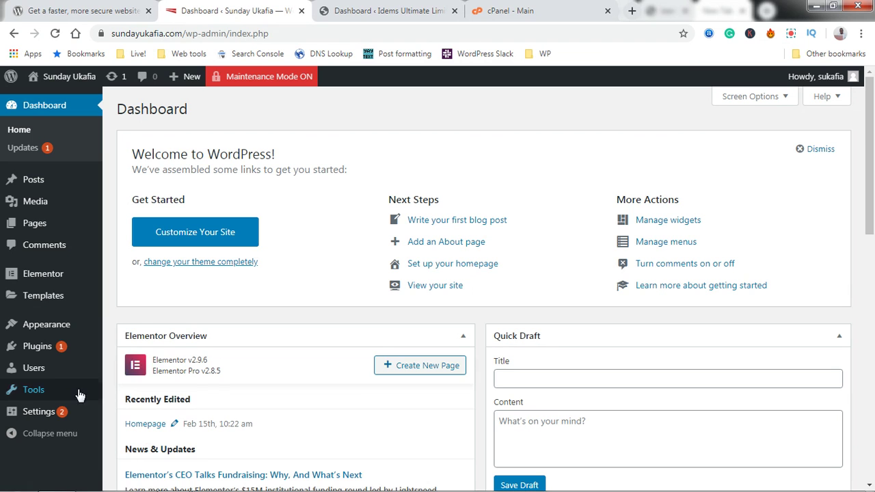
{"action": "mouse_move", "coordinate": [62, 398]}
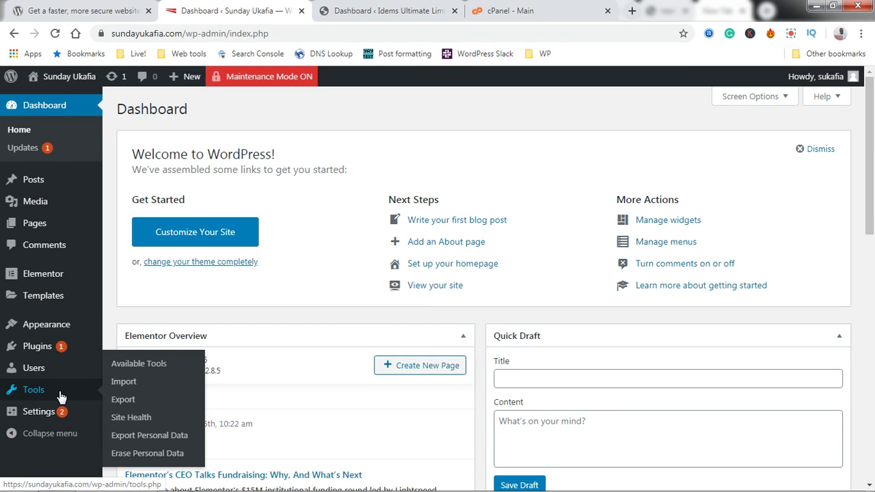
{"action": "left_click", "coordinate": [131, 417]}
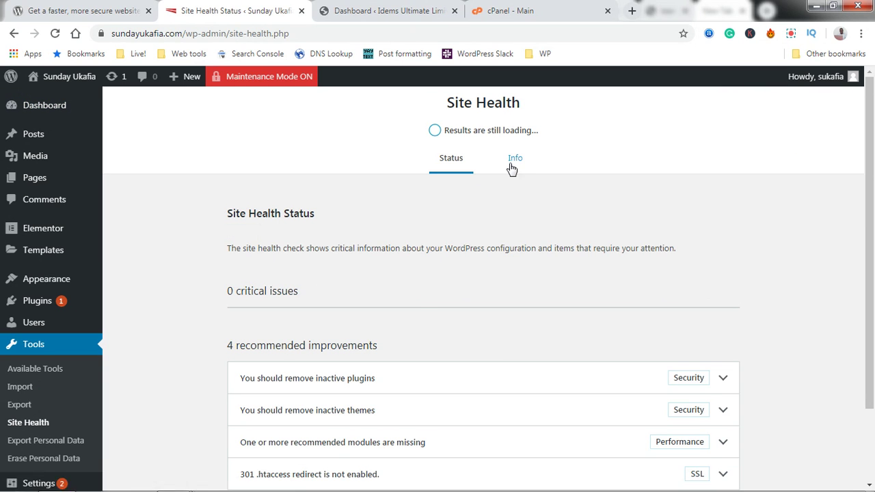
{"action": "left_click", "coordinate": [514, 159]}
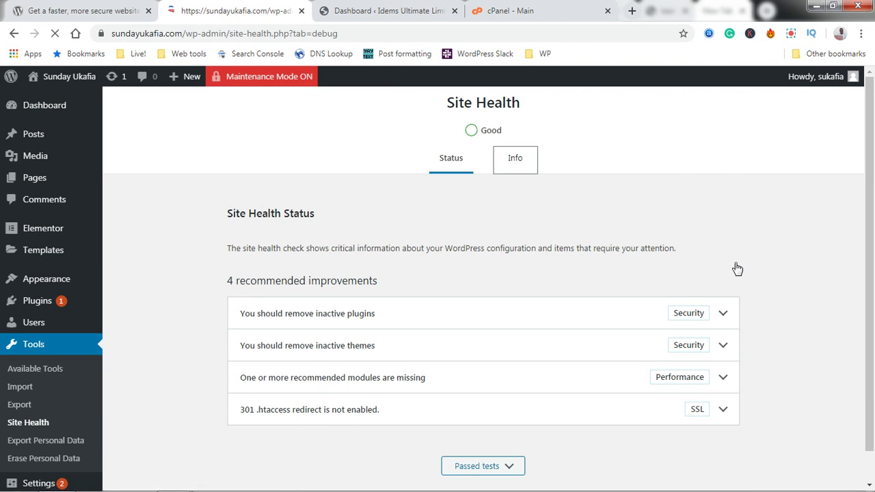
{"action": "scroll", "coordinate": [871, 335], "scroll_direction": "down", "scroll_amount": 3}
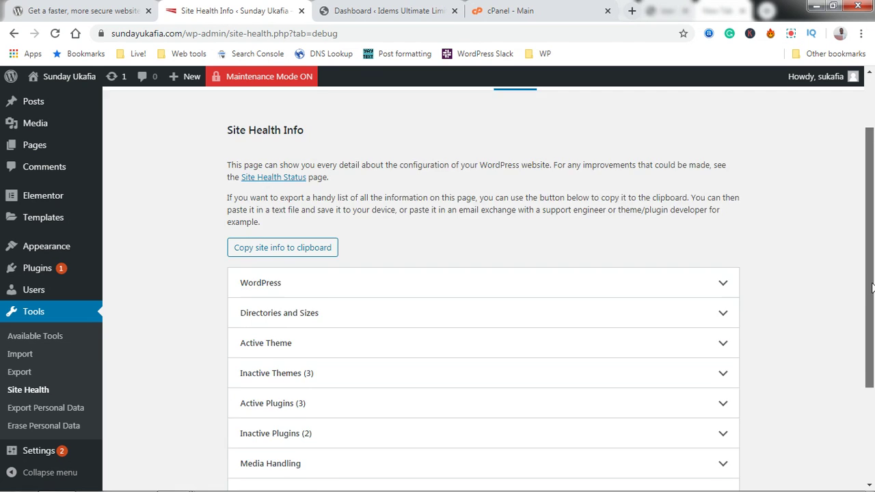
{"action": "scroll", "coordinate": [872, 335], "scroll_direction": "down", "scroll_amount": 2}
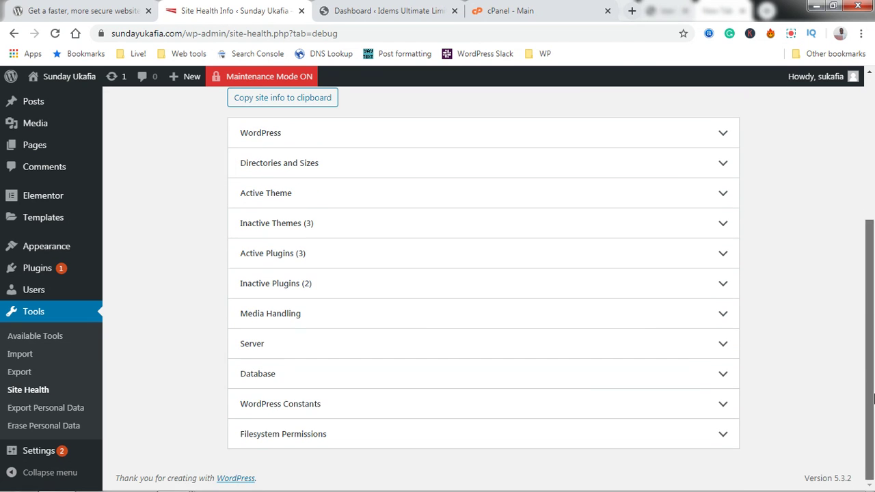
{"action": "left_click", "coordinate": [707, 347]}
{"action": "scroll", "coordinate": [833, 337], "scroll_direction": "down", "scroll_amount": 1}
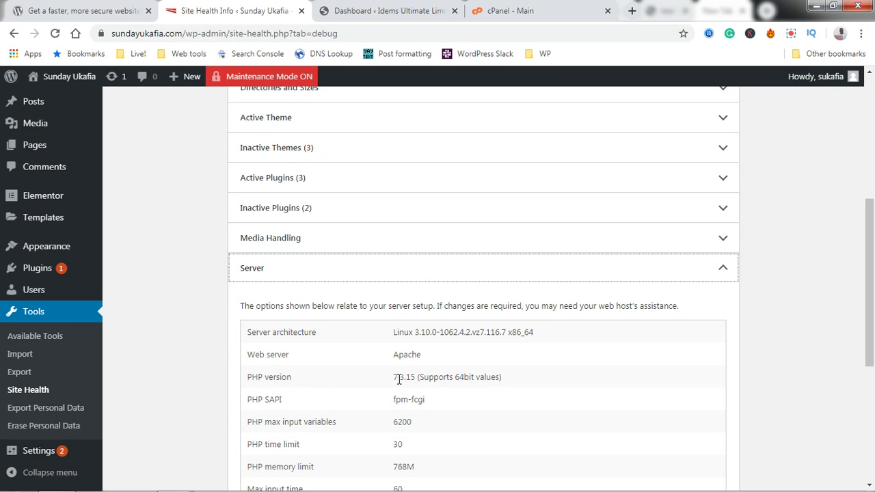
Open the Idems Ultimate Site Health Info and expand Server details, showing PHP 5.6.40 on Apache.
{"action": "left_click", "coordinate": [372, 8]}
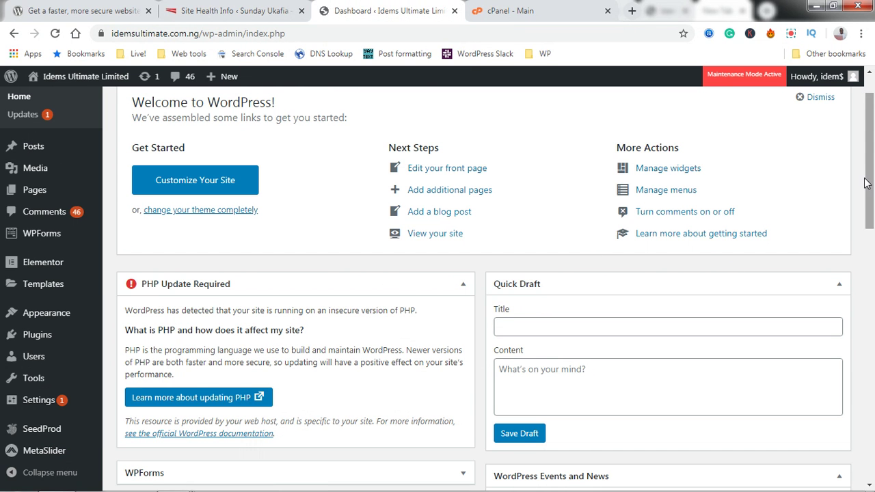
{"action": "scroll", "coordinate": [732, 274], "scroll_direction": "down", "scroll_amount": 2}
{"action": "mouse_move", "coordinate": [43, 377]}
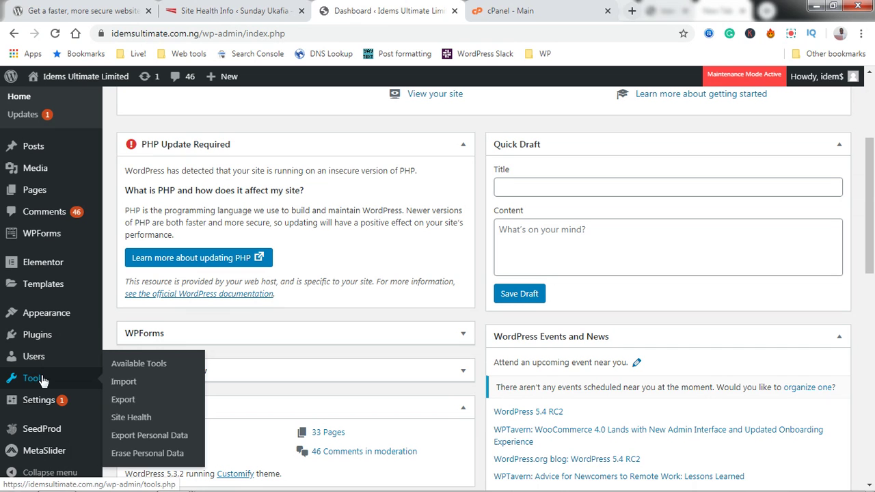
{"action": "left_click", "coordinate": [133, 418]}
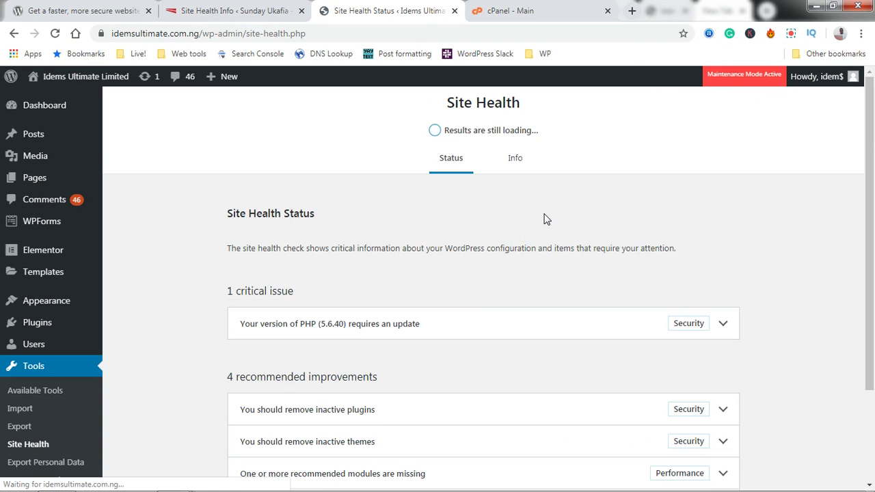
{"action": "left_click", "coordinate": [518, 163]}
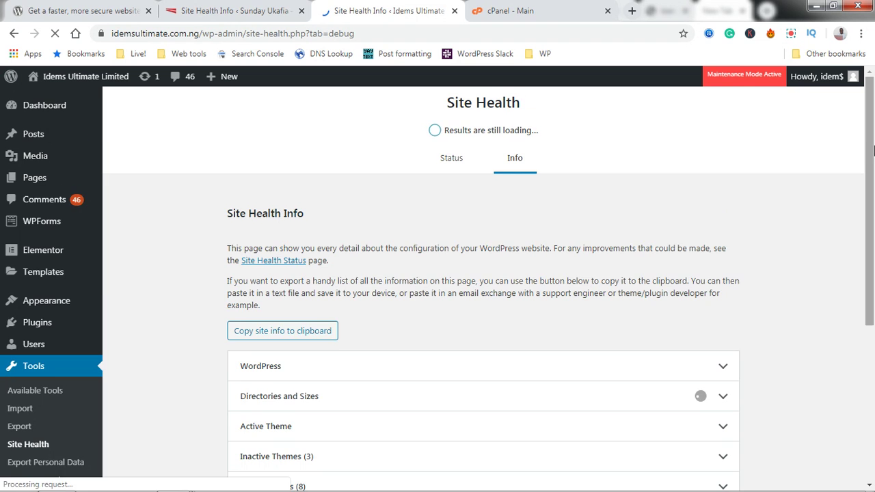
{"action": "scroll", "coordinate": [734, 287], "scroll_direction": "down", "scroll_amount": 5}
{"action": "left_click", "coordinate": [704, 316]}
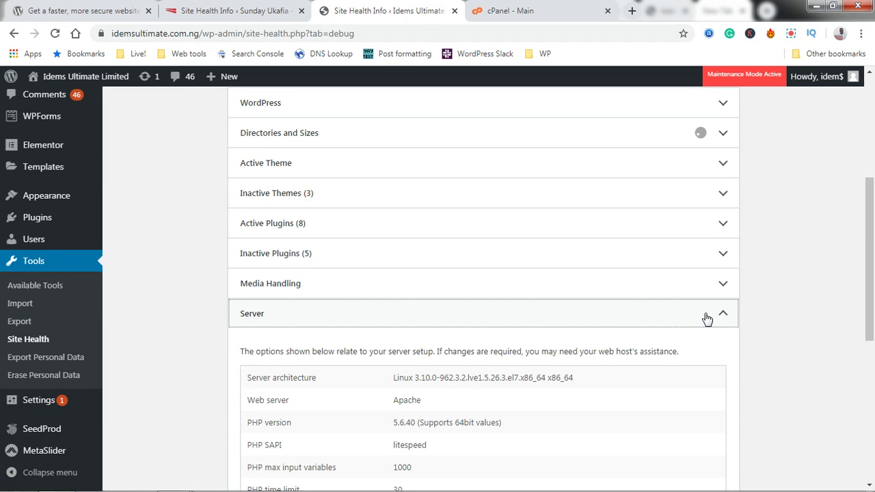
{"action": "left_click_drag", "start_coordinate": [873, 240], "coordinate": [873, 263]}
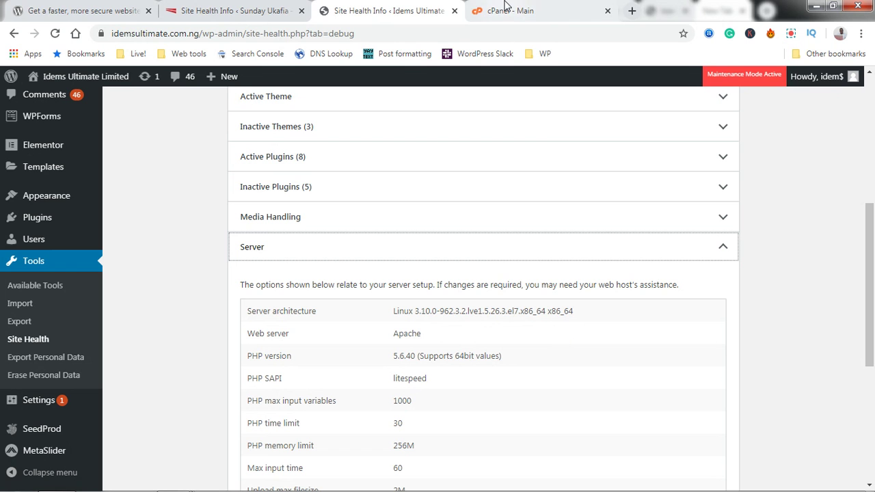
Search cPanel functions for 'ph' and open MultiPHP Manager, showing system default PHP 5.6 (ea-php56).
{"action": "left_click", "coordinate": [532, 8]}
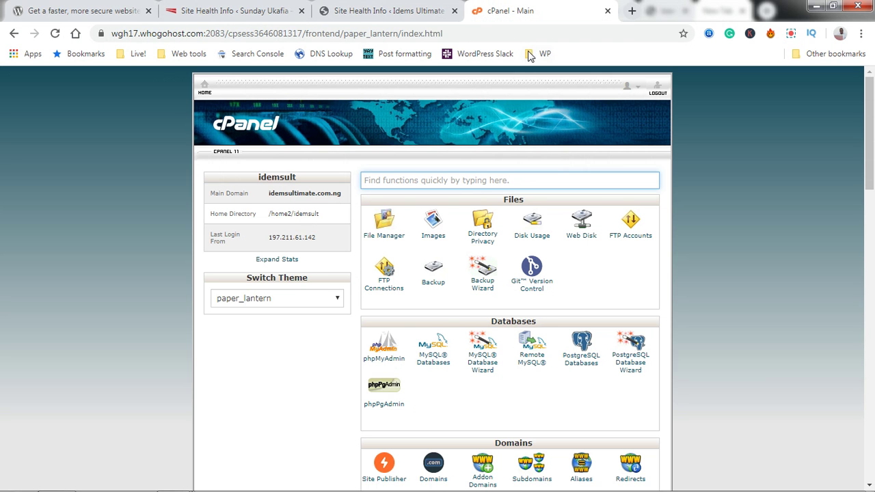
{"action": "left_click", "coordinate": [500, 28]}
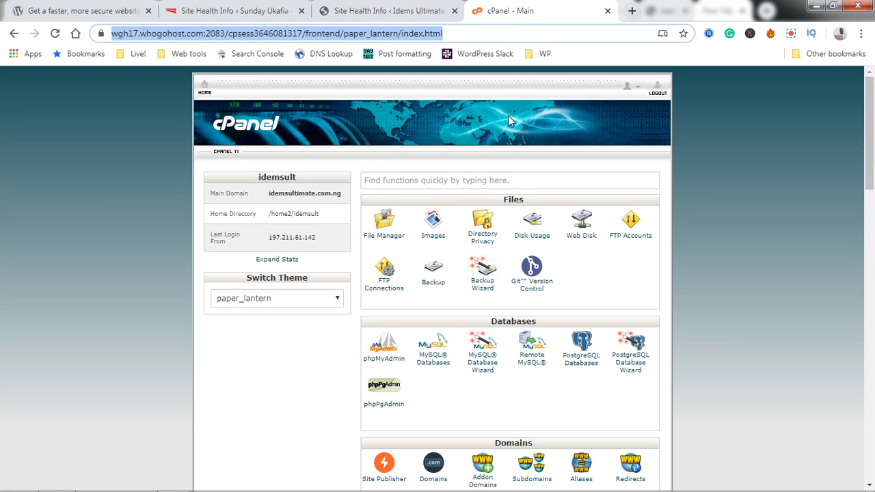
{"action": "left_click", "coordinate": [414, 180]}
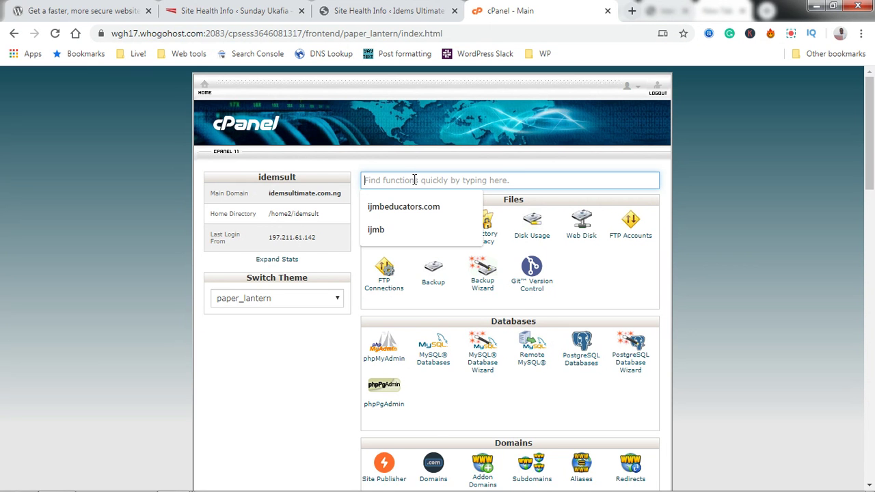
{"action": "type", "text": "php"}
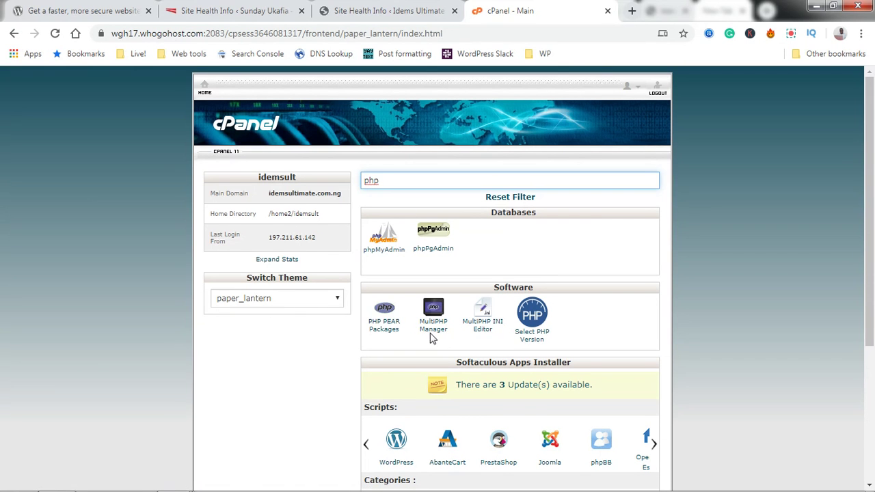
{"action": "left_click", "coordinate": [433, 328]}
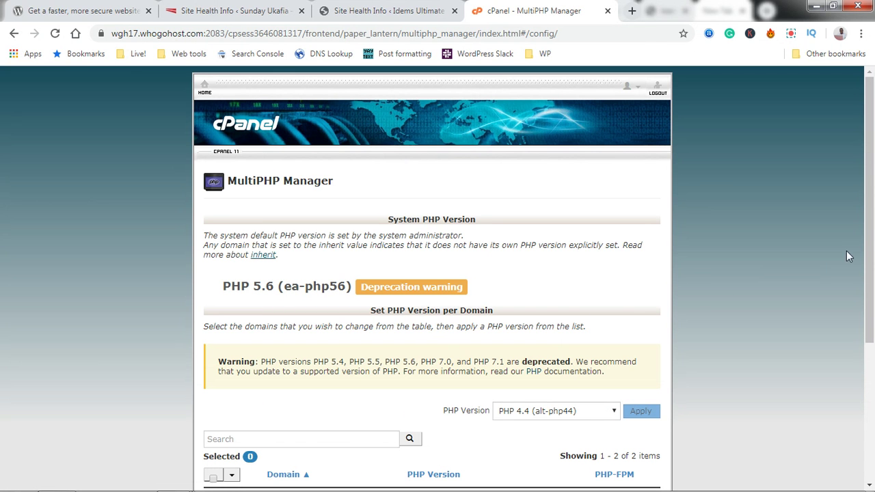
Select only the idemsultimate.com.ng domain in the MultiPHP Manager table.
{"action": "scroll", "coordinate": [846, 256], "scroll_direction": "down", "scroll_amount": 2}
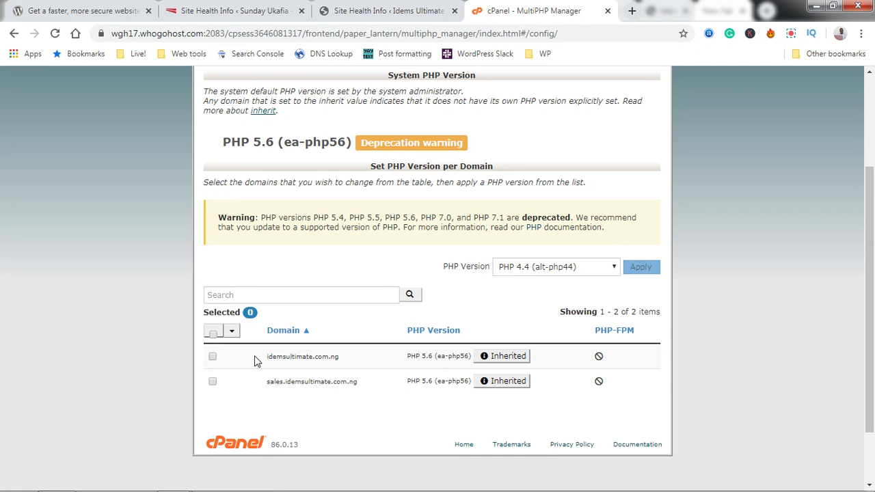
{"action": "left_click", "coordinate": [212, 359]}
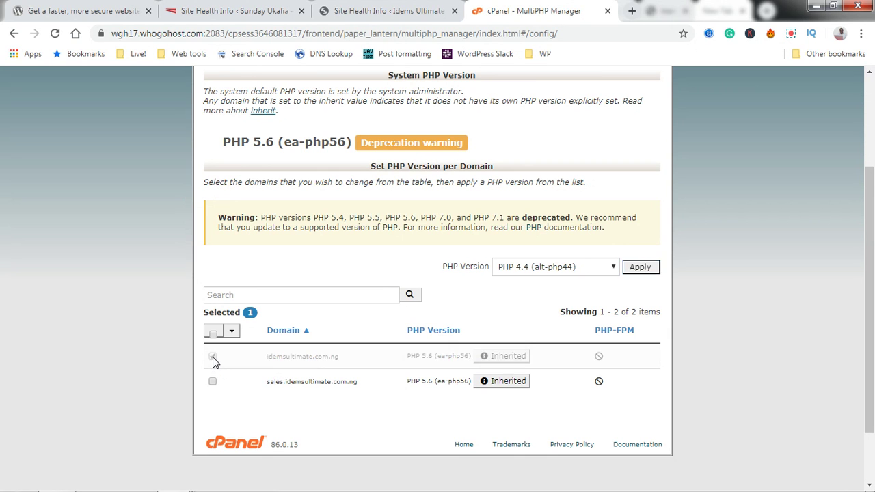
{"action": "left_click", "coordinate": [213, 358]}
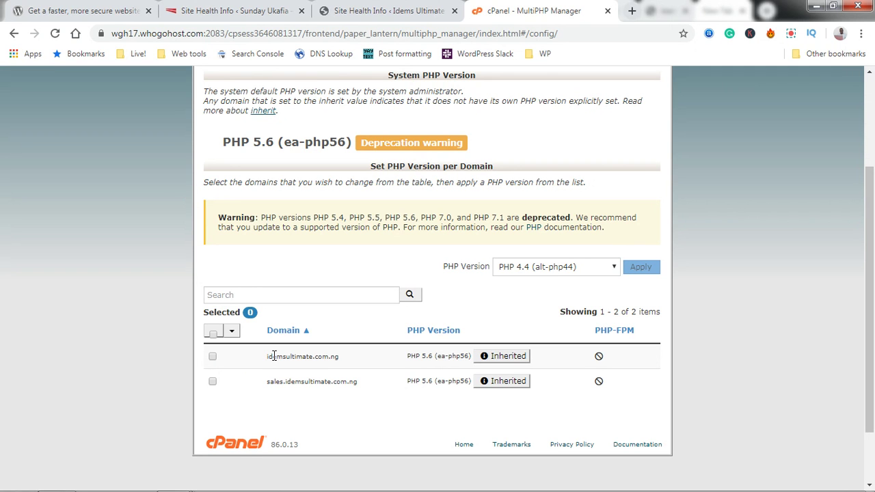
{"action": "left_click", "coordinate": [213, 334]}
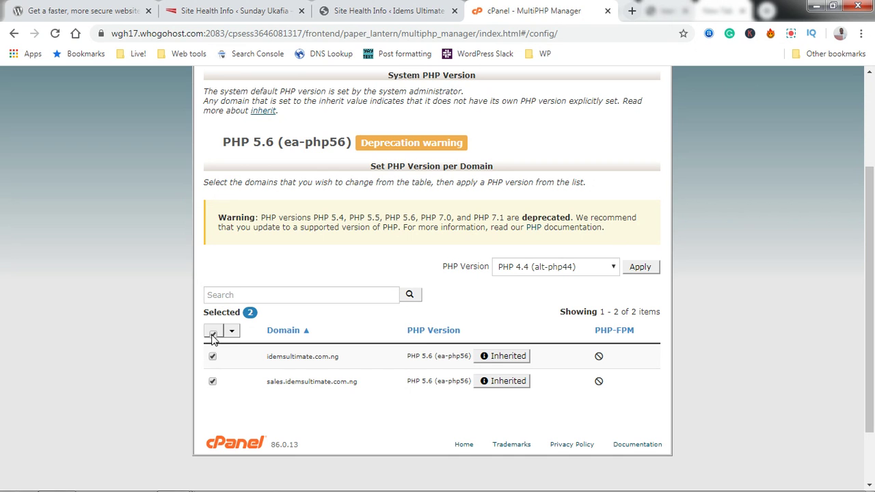
{"action": "left_click", "coordinate": [212, 333]}
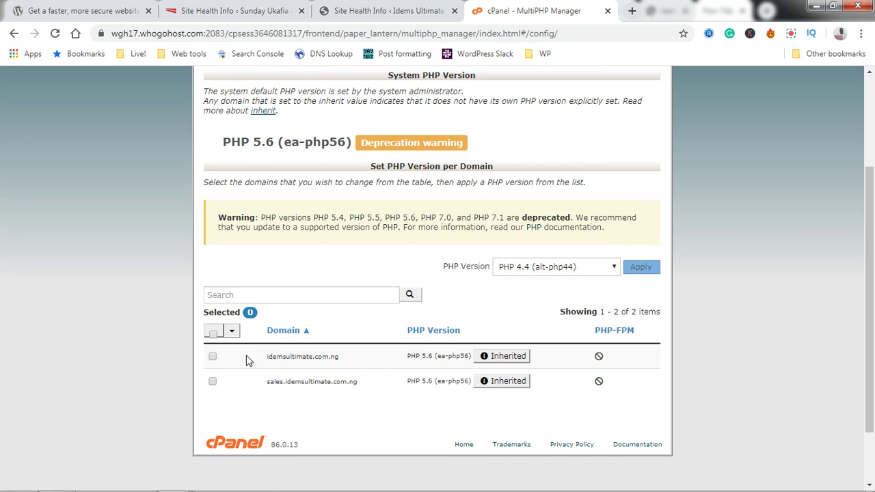
{"action": "left_click", "coordinate": [212, 357]}
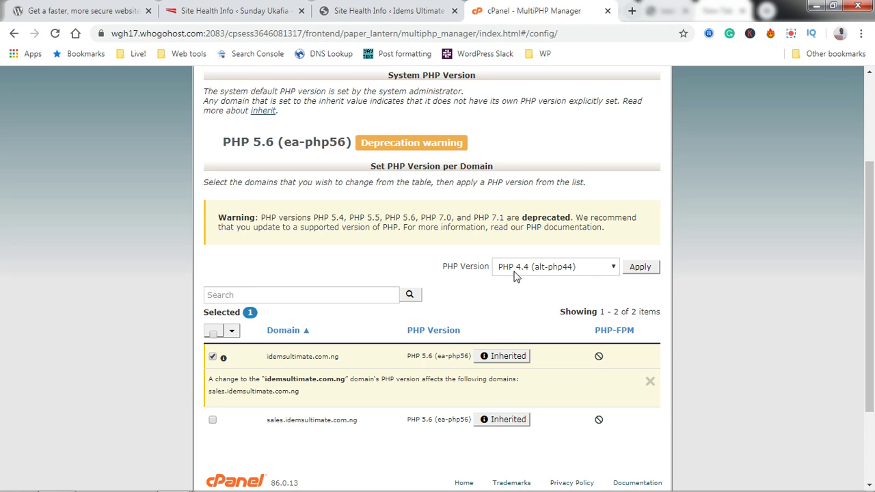
Choose PHP 7.0 (ea-php70) for idemsultimate.com.ng and apply it.
{"action": "left_click", "coordinate": [609, 271]}
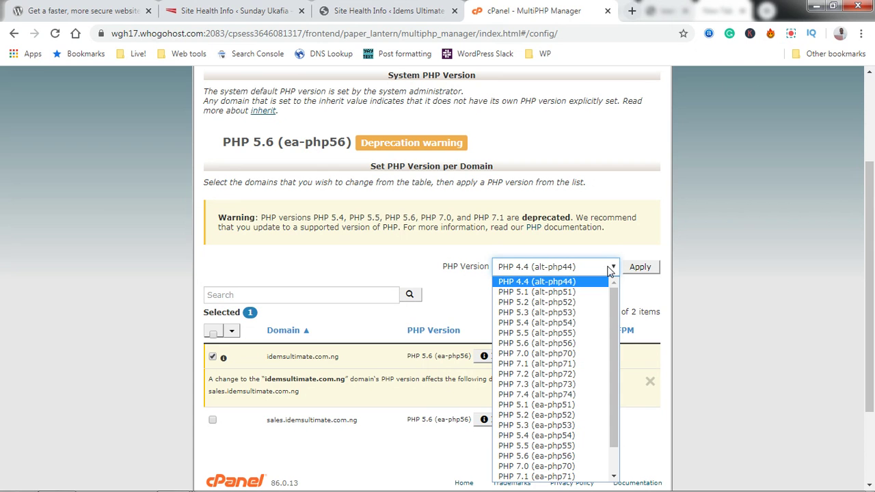
{"action": "scroll", "coordinate": [615, 385], "scroll_direction": "down", "scroll_amount": 1}
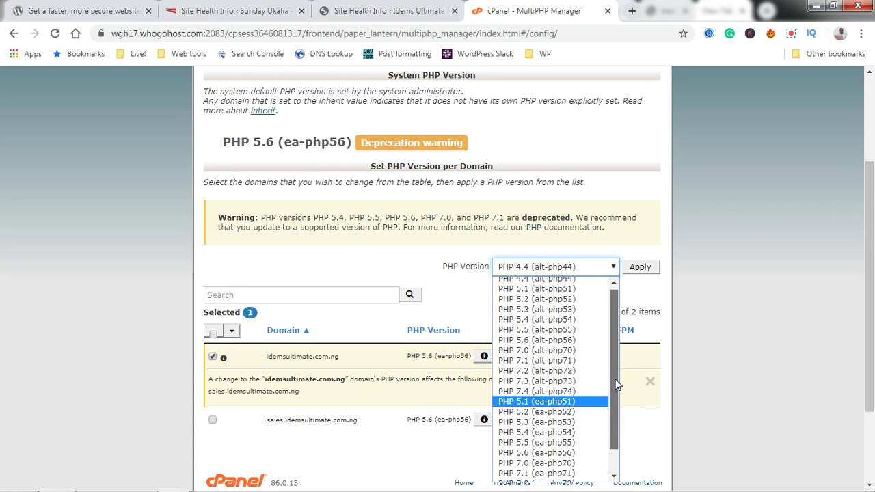
{"action": "scroll", "coordinate": [615, 384], "scroll_direction": "up", "scroll_amount": 1}
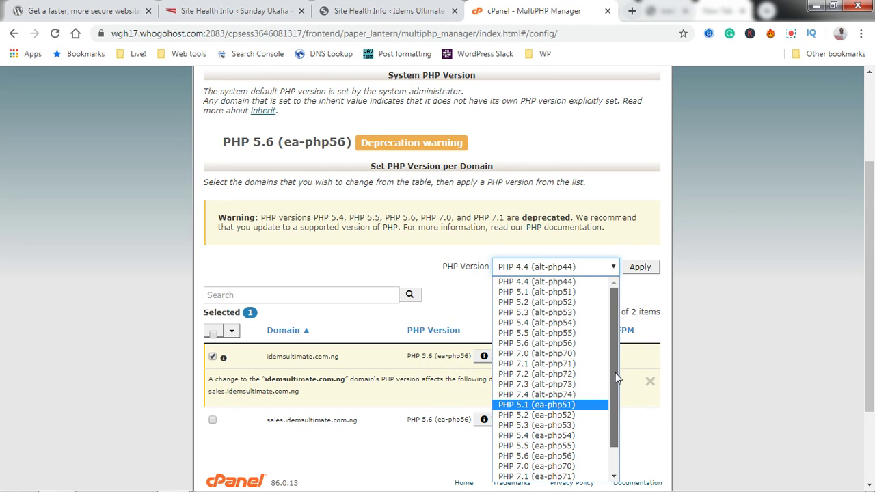
{"action": "scroll", "coordinate": [615, 397], "scroll_direction": "down", "scroll_amount": 1}
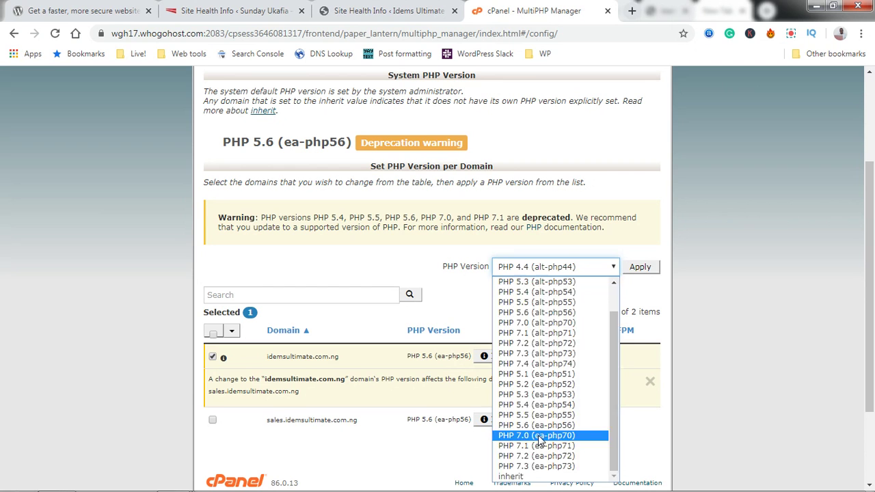
{"action": "left_click", "coordinate": [540, 437]}
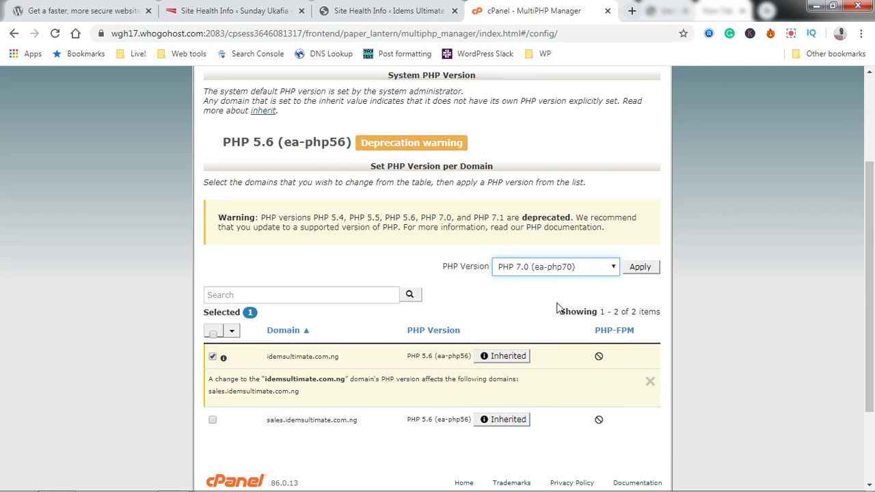
{"action": "left_click", "coordinate": [638, 271]}
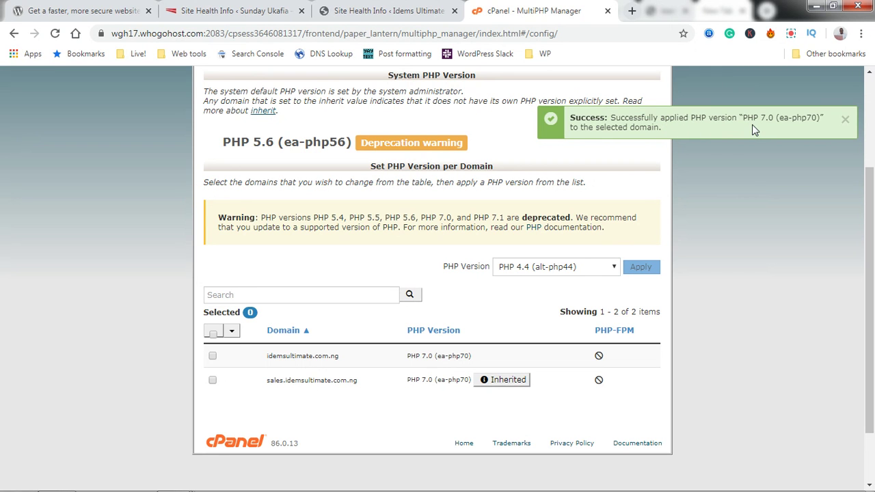
Go from Site Health to the Idems Ultimate dashboard, now without the PHP Update Required notice.
{"action": "left_click", "coordinate": [410, 9]}
{"action": "scroll", "coordinate": [699, 273], "scroll_direction": "up", "scroll_amount": 5}
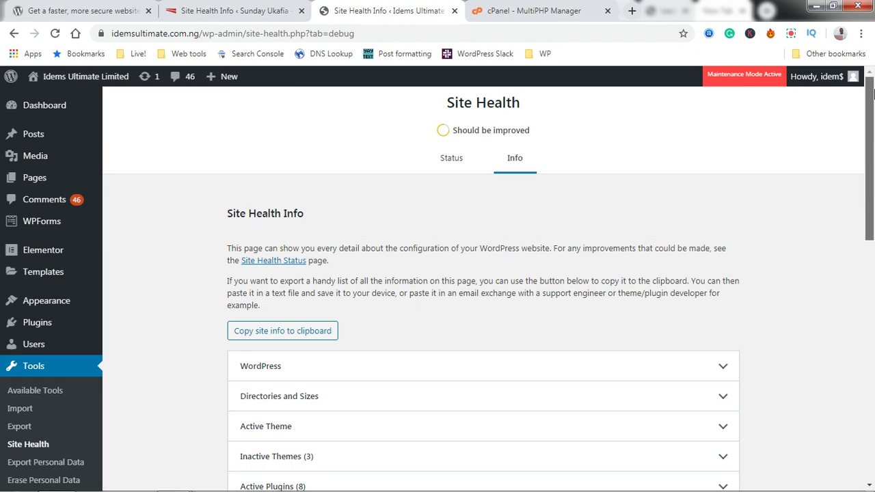
{"action": "left_click", "coordinate": [47, 108]}
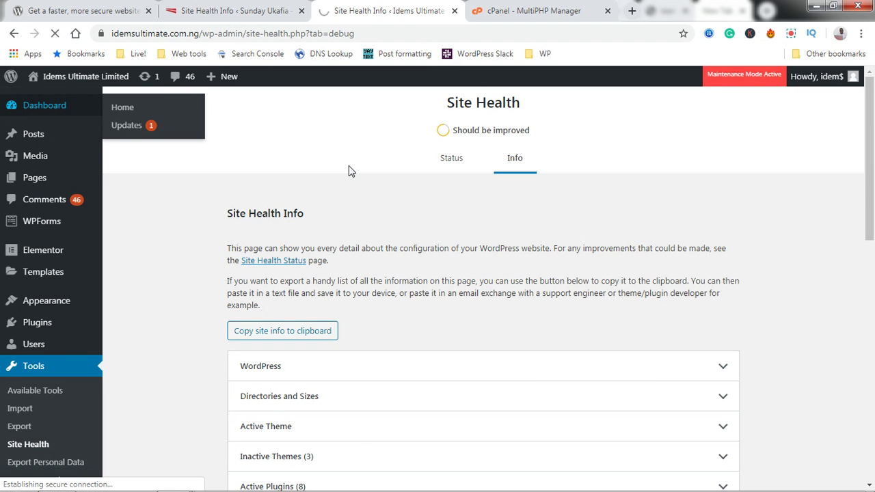
{"action": "scroll", "coordinate": [872, 183], "scroll_direction": "down", "scroll_amount": 8}
{"action": "scroll", "coordinate": [873, 183], "scroll_direction": "up", "scroll_amount": 6}
{"action": "scroll", "coordinate": [873, 183], "scroll_direction": "down", "scroll_amount": 1}
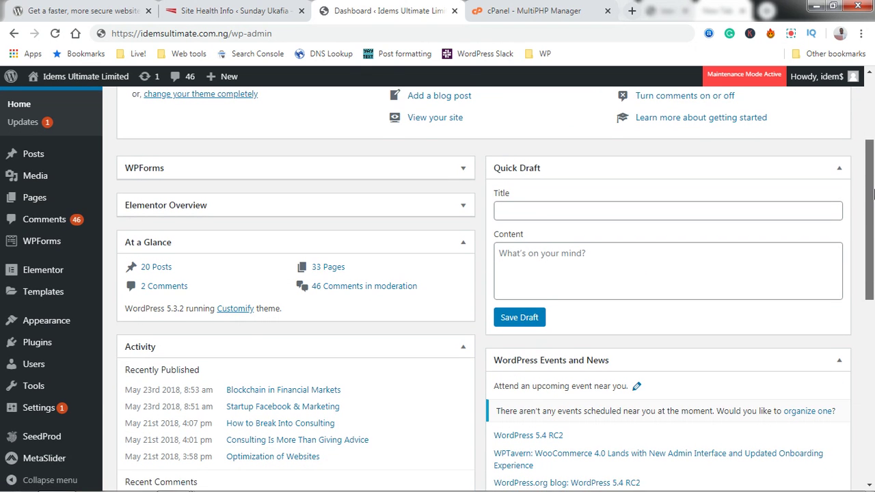
{"action": "scroll", "coordinate": [872, 183], "scroll_direction": "up", "scroll_amount": 1}
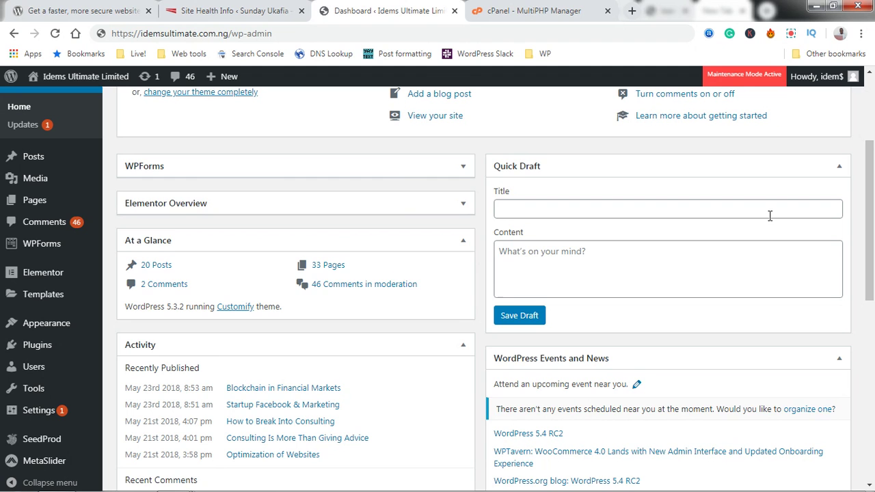
{"action": "scroll", "coordinate": [869, 205], "scroll_direction": "up", "scroll_amount": 3}
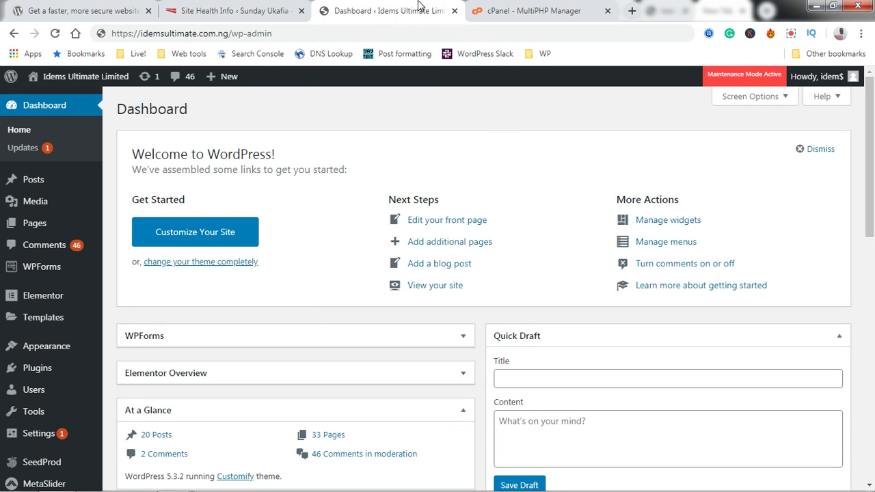
Apply PHP 5.3 (ea-php53) to idemsultimate.com.ng, then reload the WordPress dashboard to test it.
{"action": "left_click", "coordinate": [482, 9]}
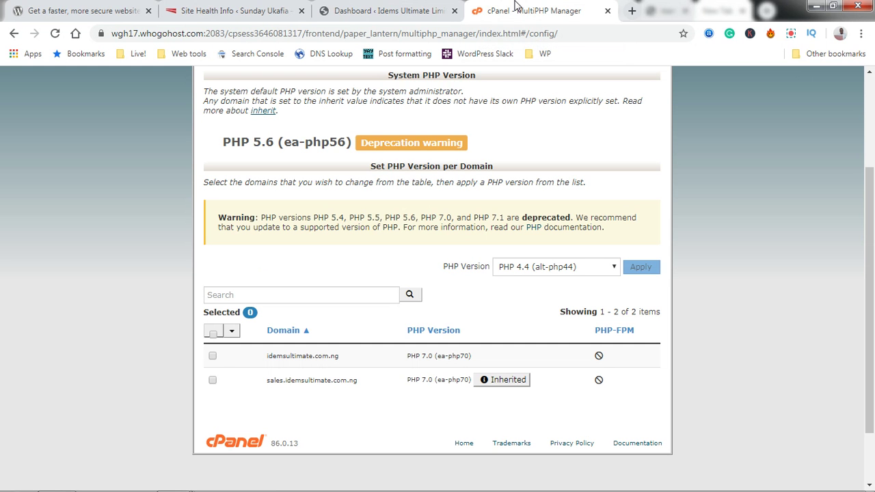
{"action": "left_click", "coordinate": [213, 357]}
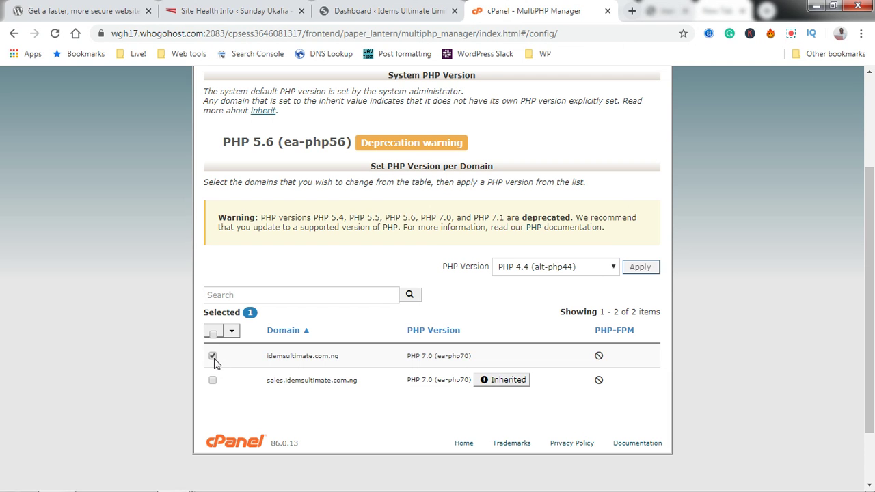
{"action": "left_click", "coordinate": [534, 270]}
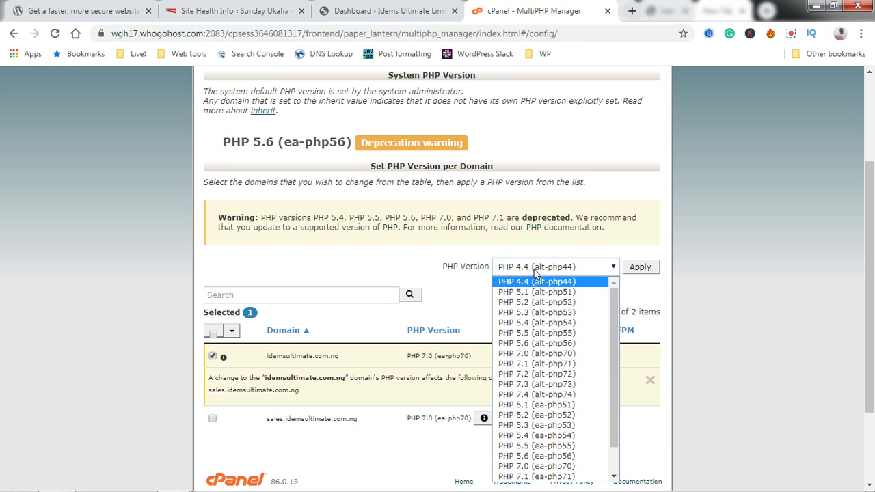
{"action": "left_click", "coordinate": [556, 427]}
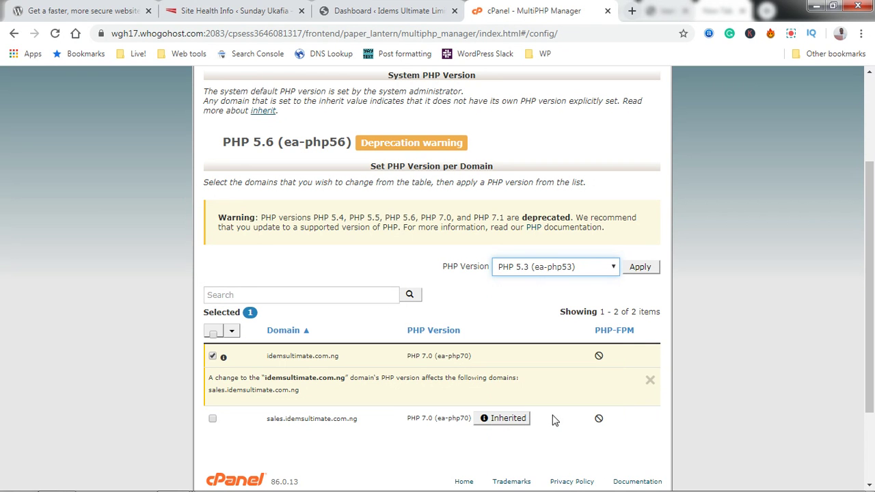
{"action": "left_click", "coordinate": [640, 268]}
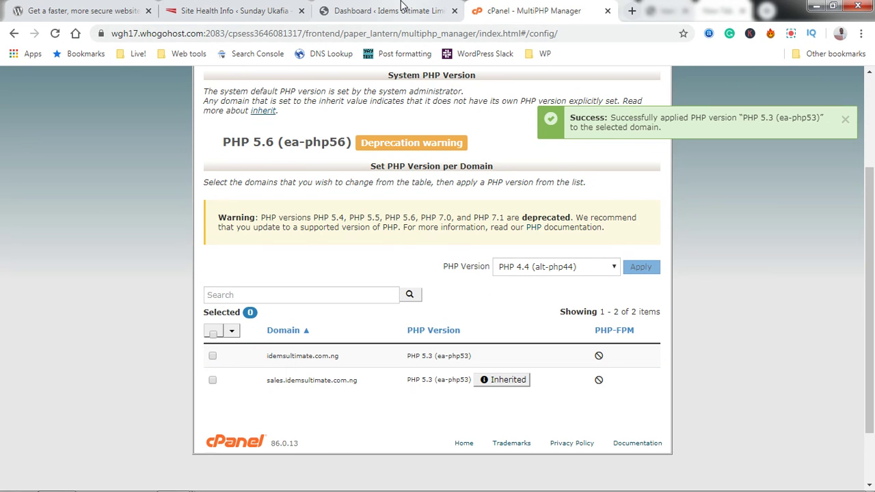
{"action": "left_click", "coordinate": [400, 10]}
{"action": "left_click", "coordinate": [56, 34]}
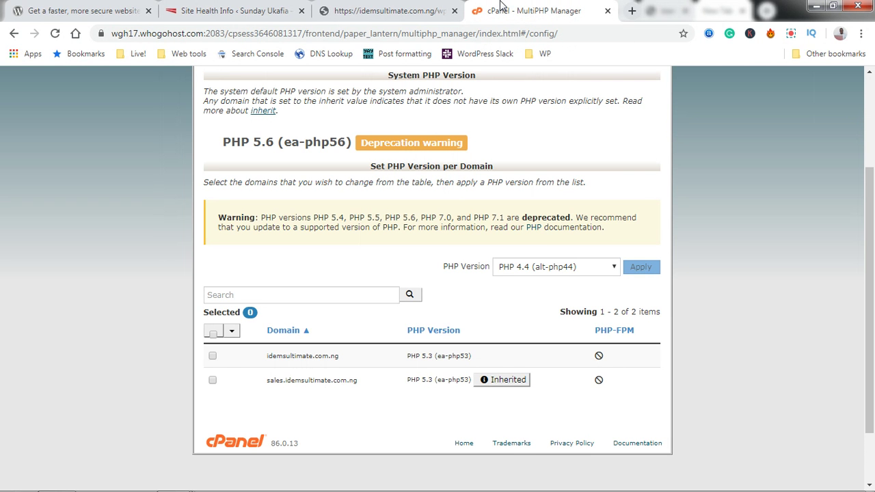
Apply PHP 5.6 (ea-php56) to idemsultimate.com.ng and check the result in MultiPHP Manager.
{"action": "left_click", "coordinate": [563, 266]}
{"action": "scroll", "coordinate": [614, 331], "scroll_direction": "down", "scroll_amount": 1}
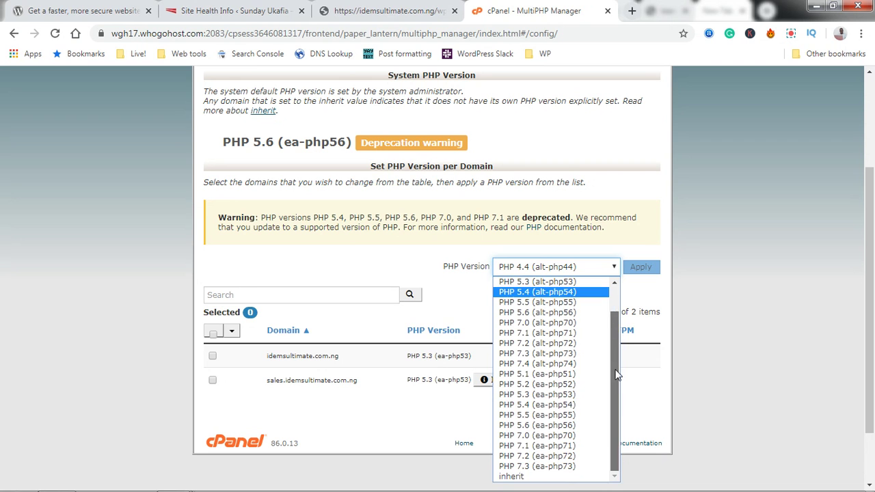
{"action": "left_click", "coordinate": [564, 436]}
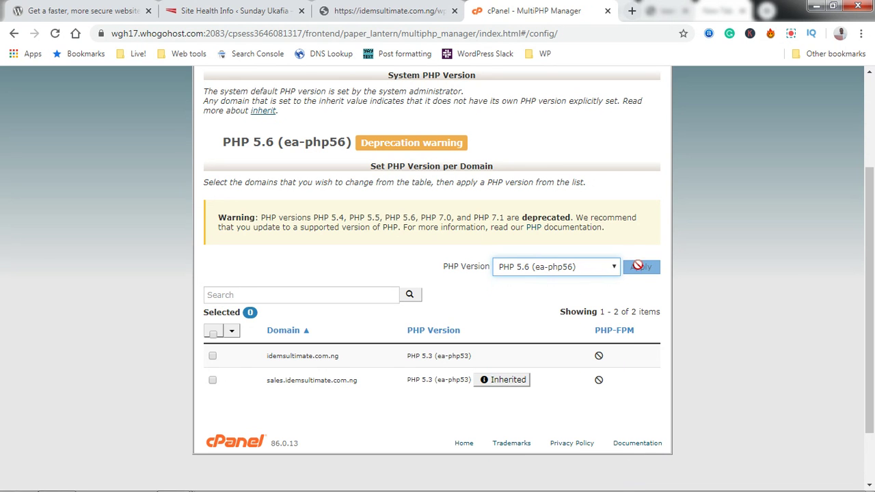
{"action": "left_click", "coordinate": [212, 356]}
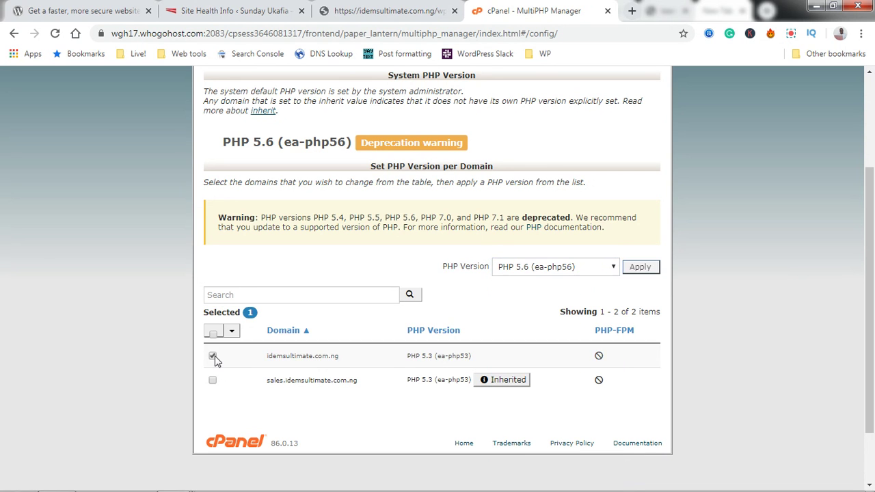
{"action": "left_click", "coordinate": [637, 267]}
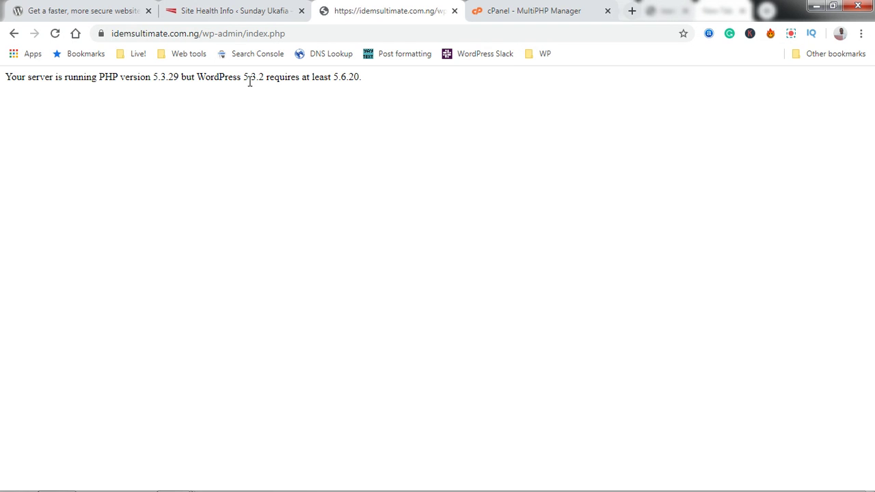
{"action": "left_click", "coordinate": [486, 7]}
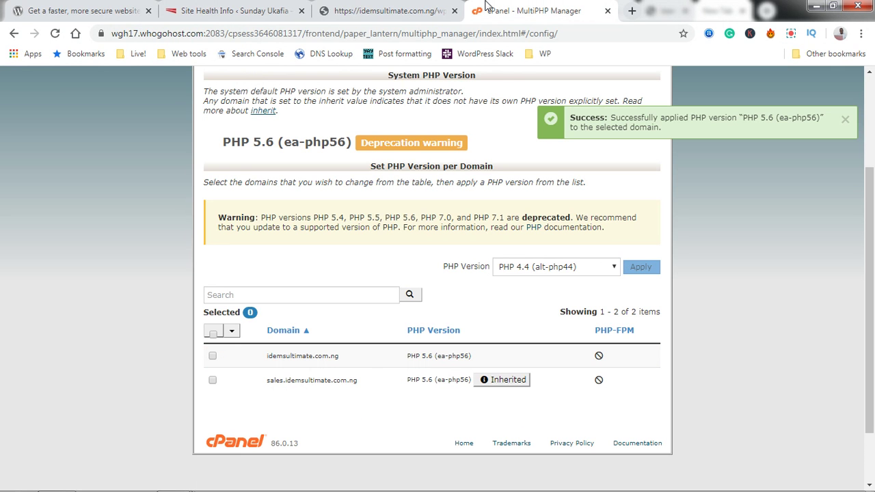
Return to the idemsultimate.com.ng WordPress dashboard, which loads again under PHP 5.6.
{"action": "left_click", "coordinate": [391, 8]}
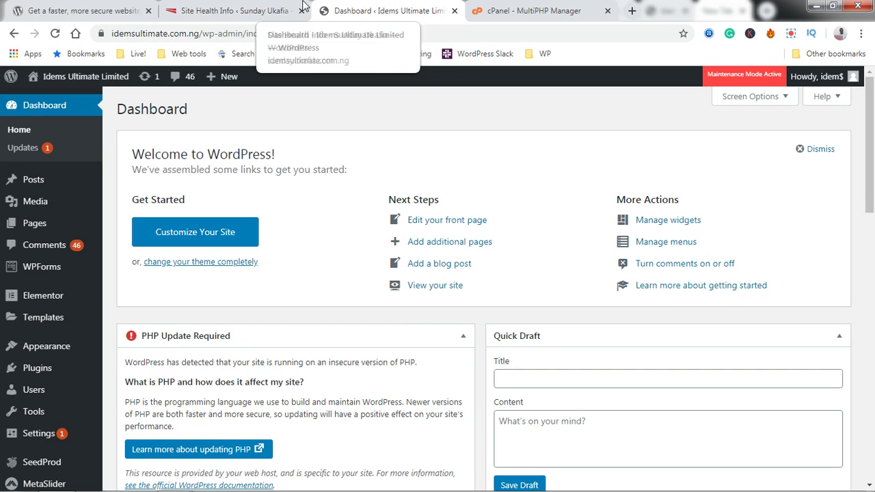
Review the Sunday Ukafia Site Health server details showing PHP 7.3.15, then open a new browser tab.
{"action": "left_click", "coordinate": [265, 7]}
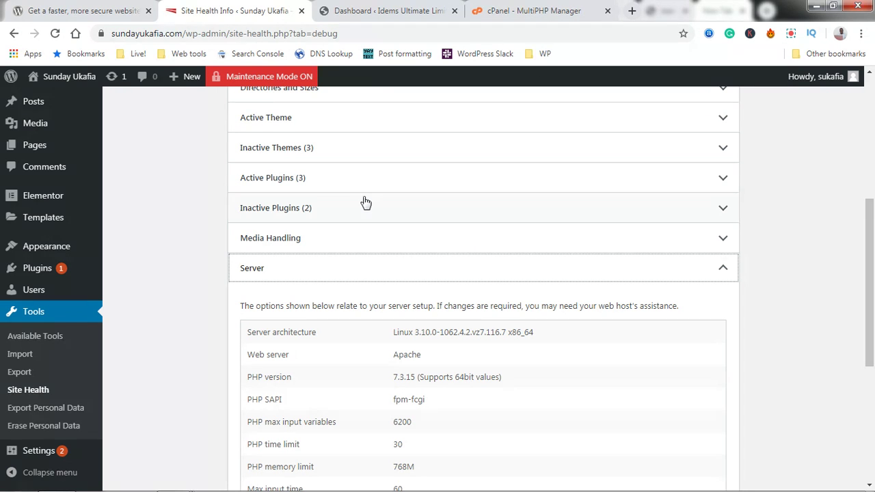
{"action": "double_click", "coordinate": [181, 33]}
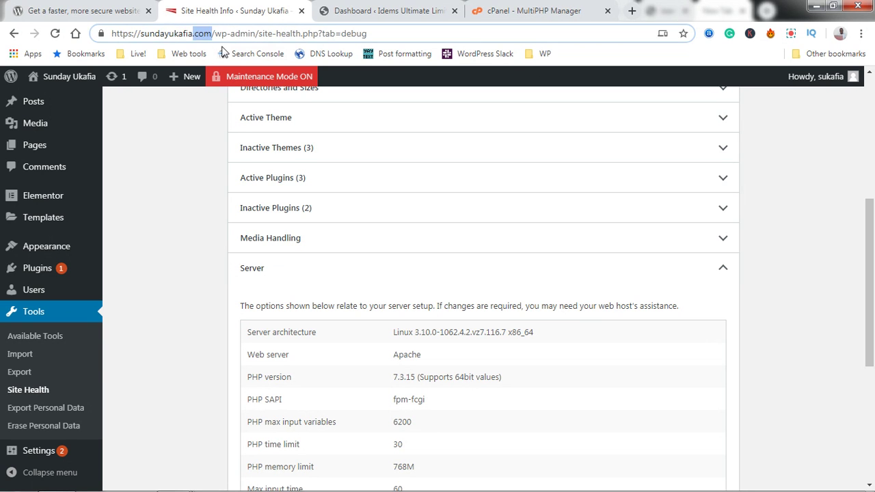
{"action": "left_click", "coordinate": [185, 185]}
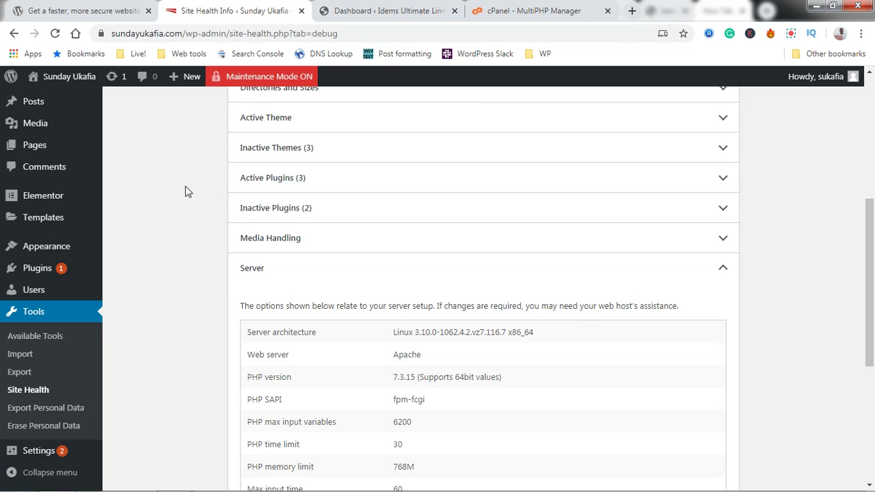
{"action": "left_click", "coordinate": [631, 14]}
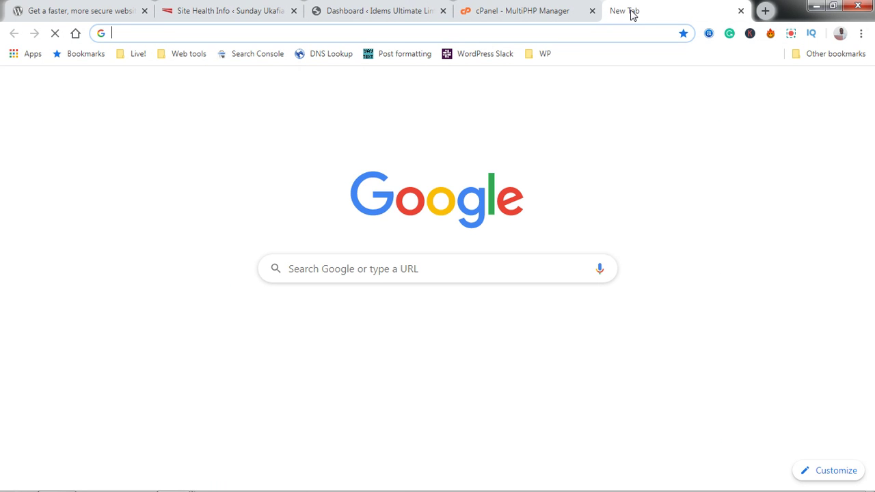
Load sundayukafia.com/cpanel in the new tab to bring up the cPanel login page.
{"action": "type", "text": "sun"}
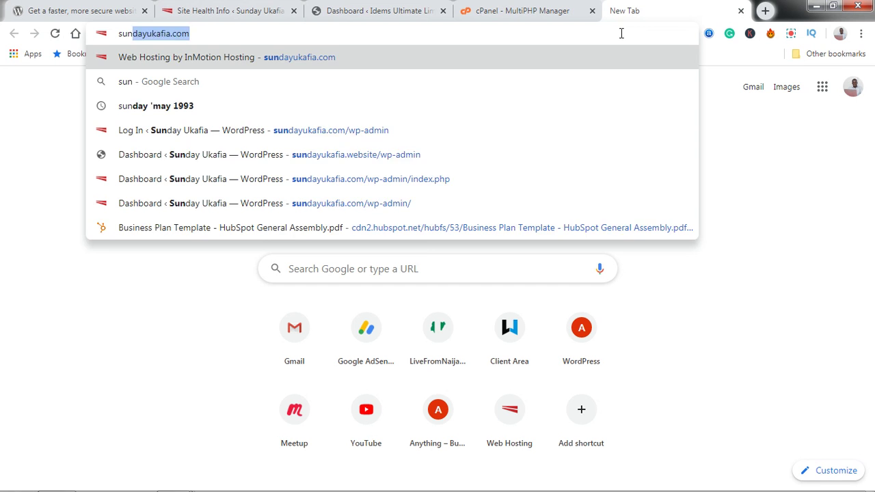
{"action": "key", "text": "Right"}
{"action": "type", "text": "/"}
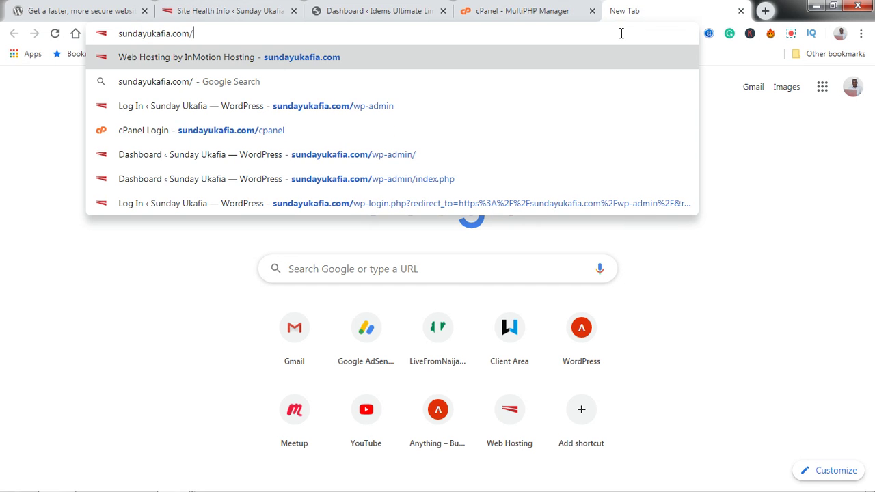
{"action": "type", "text": "cpanel"}
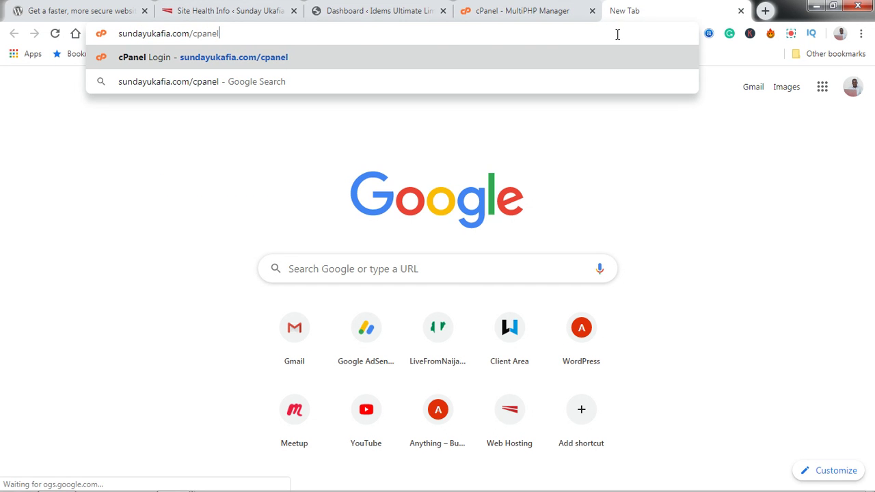
{"action": "key", "text": "Return"}
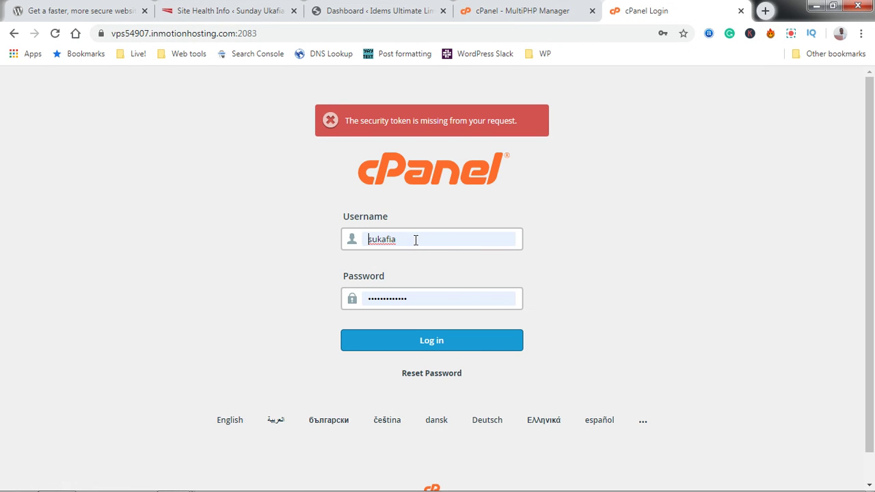
Log in to the sundayukafia.com cPanel and return the other account's cPanel tab to Home.
{"action": "left_click", "coordinate": [461, 341]}
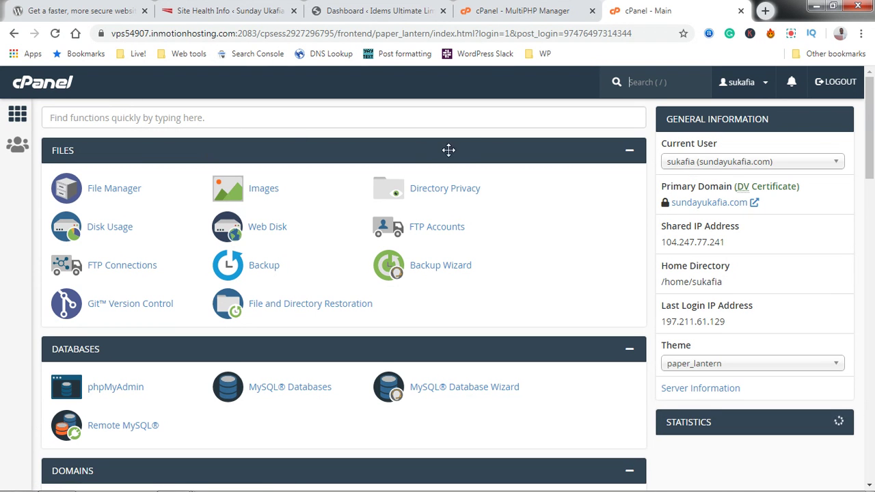
{"action": "left_click", "coordinate": [517, 11]}
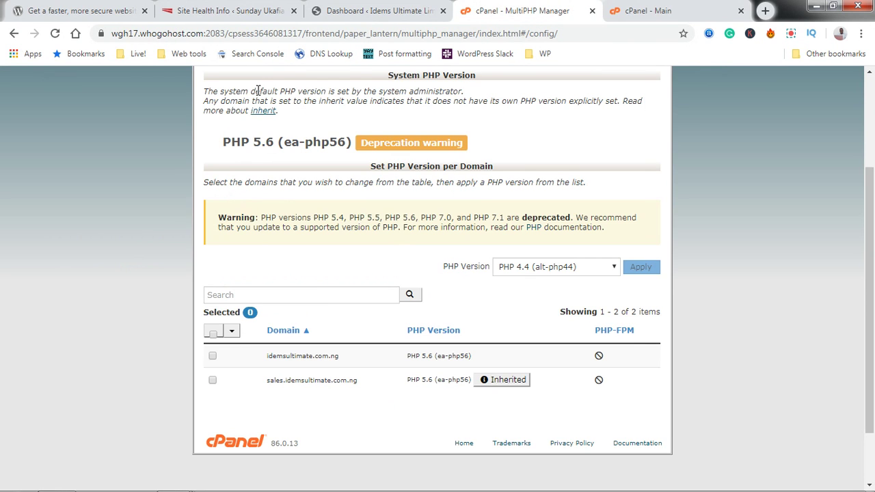
{"action": "scroll", "coordinate": [512, 145], "scroll_direction": "up", "scroll_amount": 3}
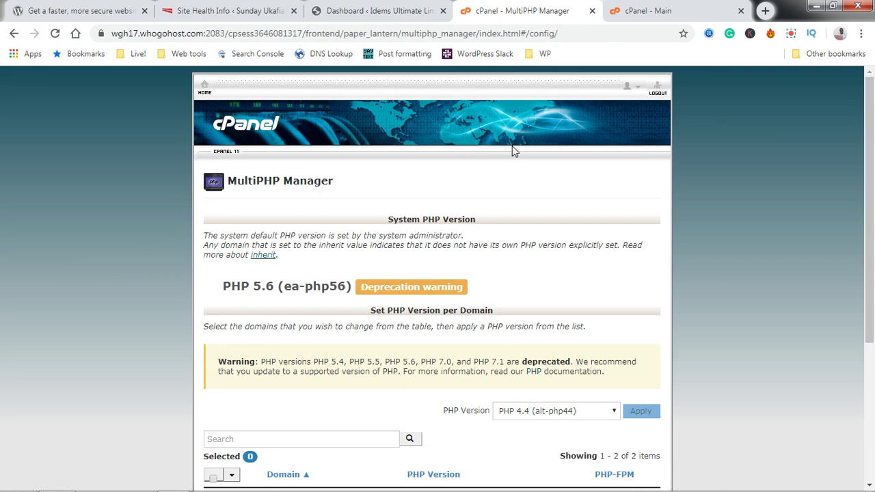
{"action": "left_click", "coordinate": [204, 88]}
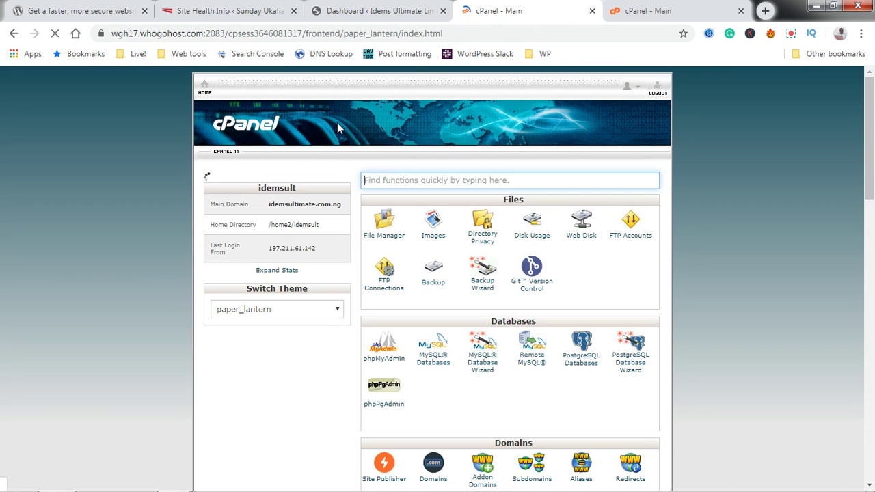
Switch between the two cPanel tabs, settling on the sundayukafia.com cPanel home page.
{"action": "left_click", "coordinate": [642, 11]}
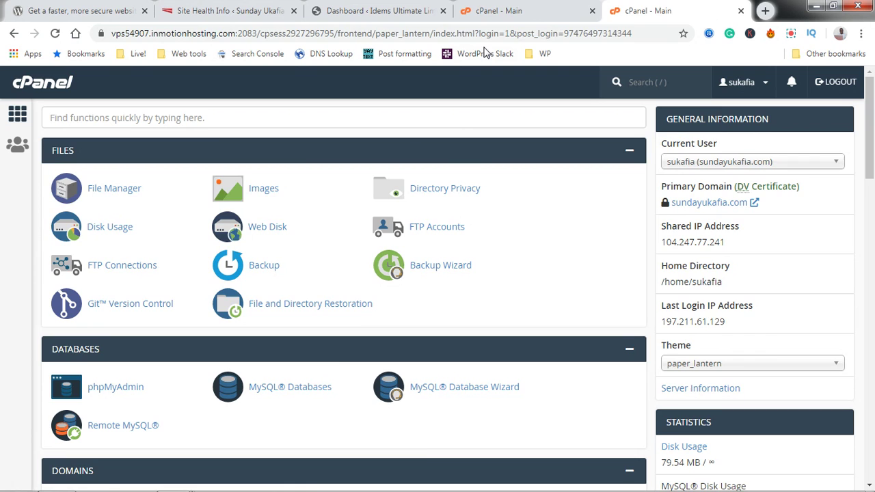
{"action": "left_click", "coordinate": [505, 10]}
{"action": "left_click", "coordinate": [639, 8]}
{"action": "left_click", "coordinate": [499, 10]}
{"action": "left_click", "coordinate": [628, 7]}
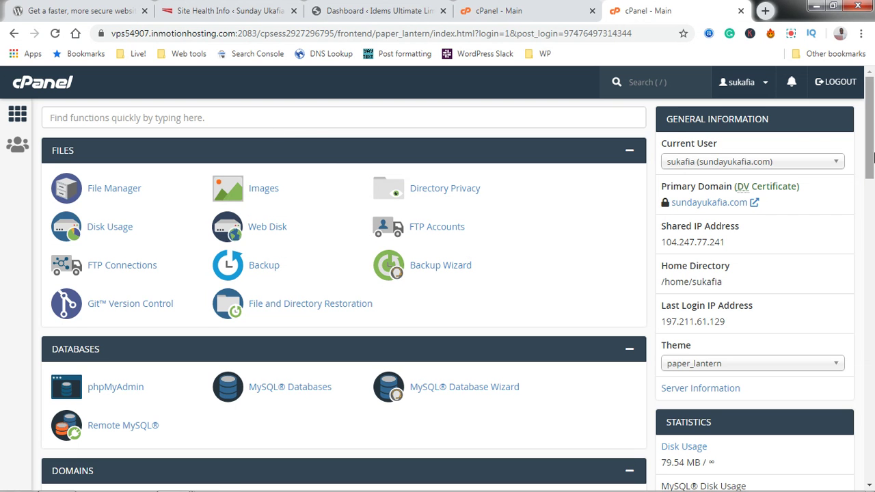
{"action": "left_click_drag", "start_coordinate": [870, 118], "coordinate": [871, 350]}
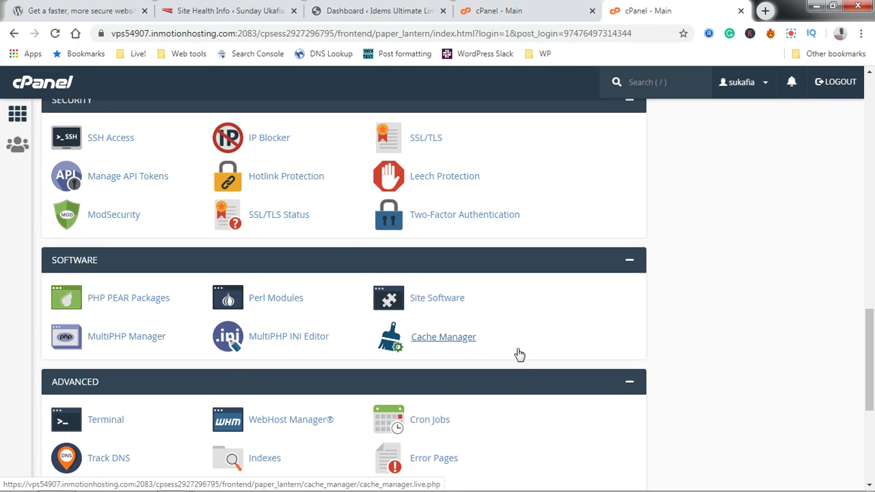
{"action": "scroll", "coordinate": [868, 342], "scroll_direction": "up", "scroll_amount": 10}
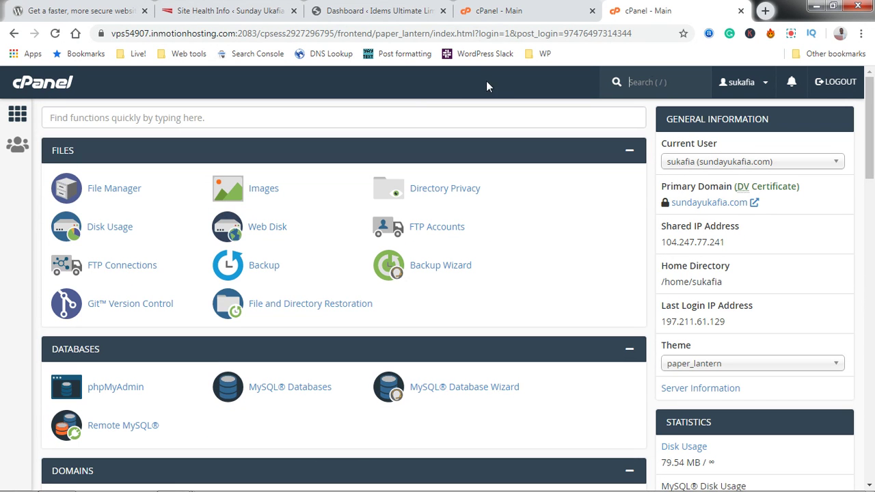
Use MultiPHP Manager (found by searching 'php') to set sundayukafia.com to PHP 7.0 (ea-php70).
{"action": "left_click", "coordinate": [416, 119]}
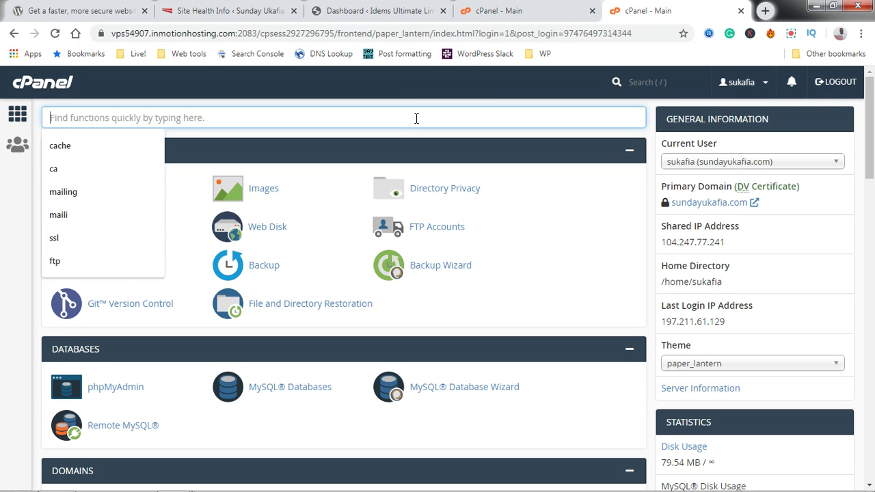
{"action": "type", "text": "php"}
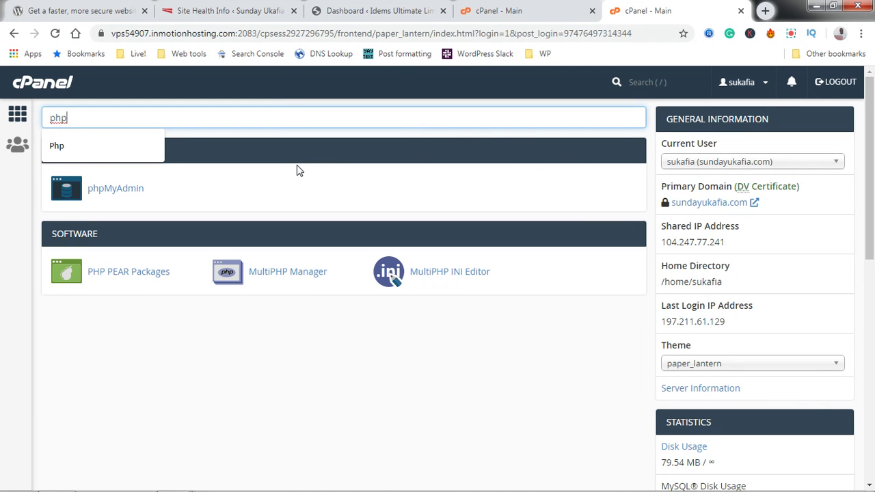
{"action": "left_click", "coordinate": [294, 279]}
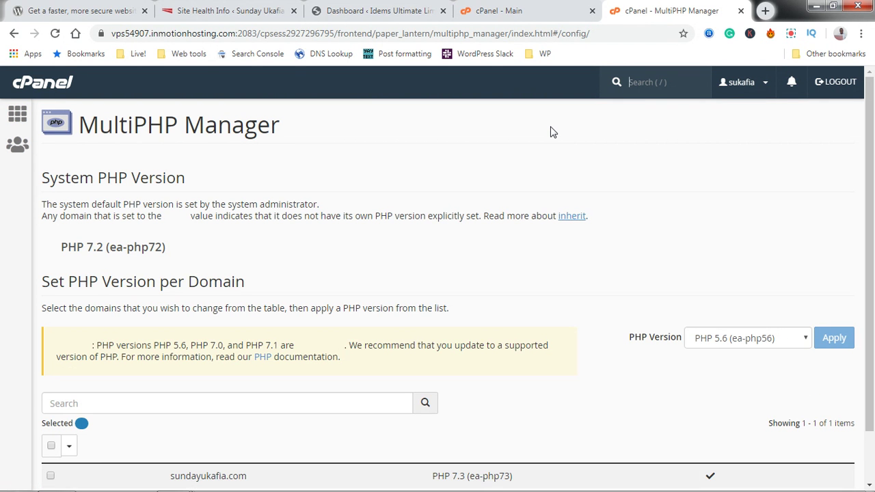
{"action": "scroll", "coordinate": [874, 229], "scroll_direction": "down", "scroll_amount": 2}
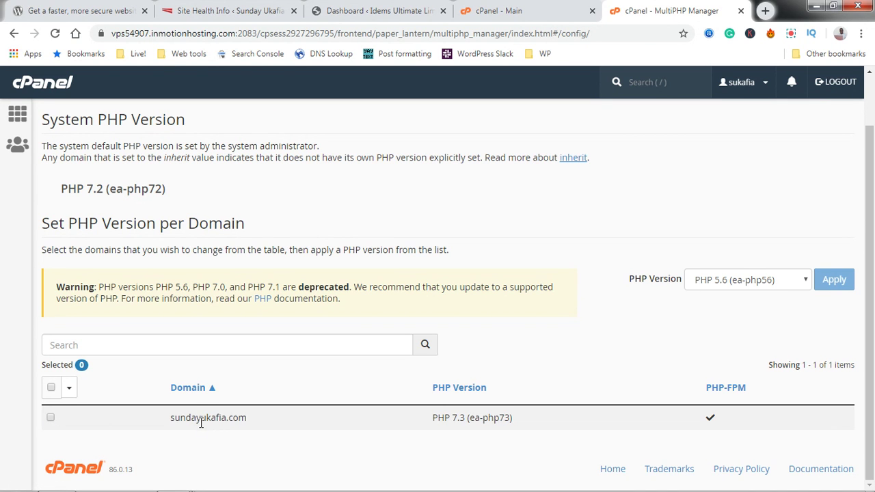
{"action": "left_click", "coordinate": [50, 418]}
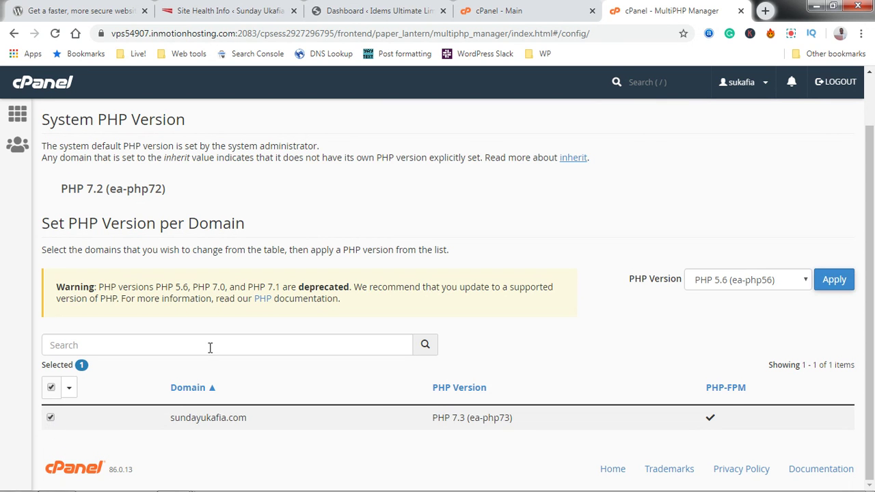
{"action": "left_click", "coordinate": [728, 287]}
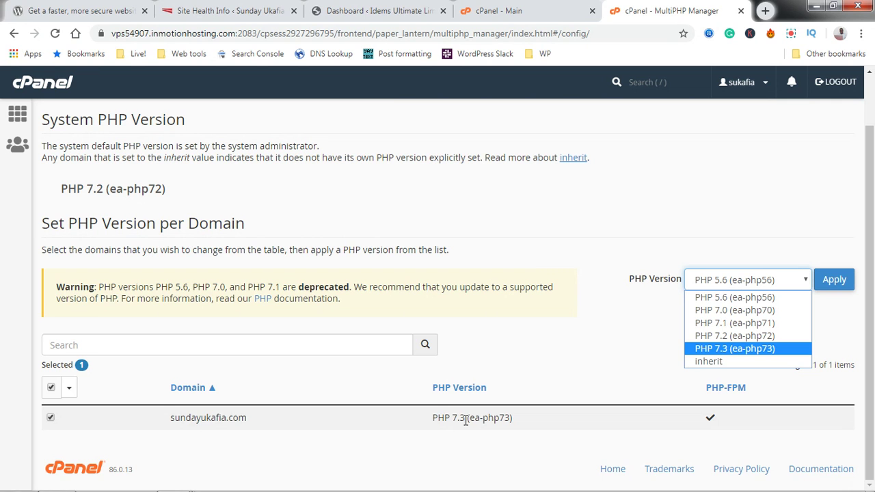
{"action": "left_click", "coordinate": [745, 311]}
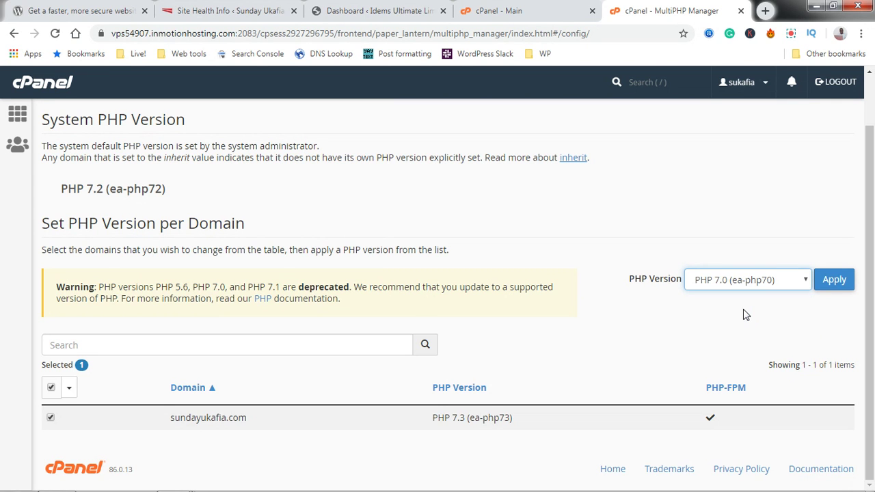
{"action": "left_click", "coordinate": [832, 283]}
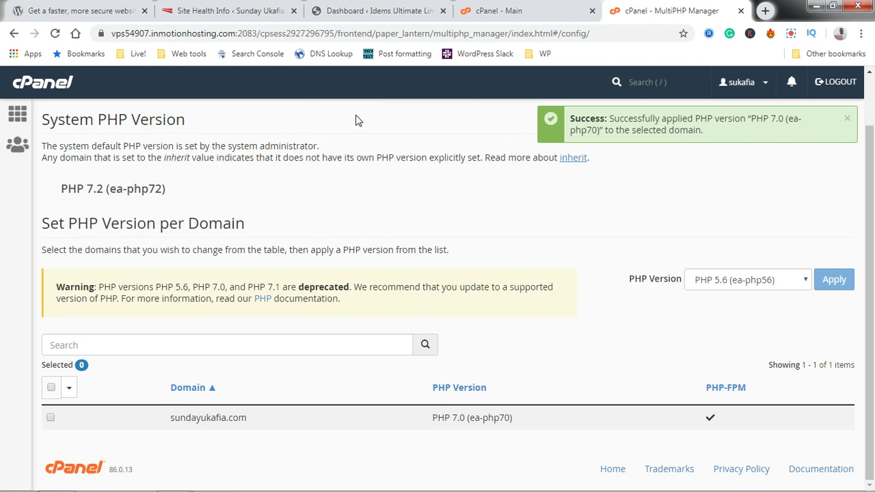
Reload WordPress Site Health Info and check the Server section shows PHP 7.0.33.
{"action": "left_click", "coordinate": [236, 9]}
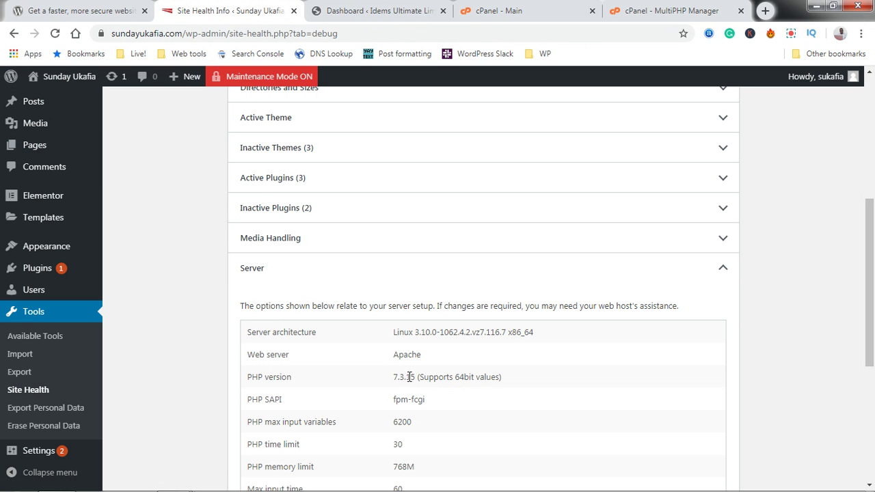
{"action": "left_click", "coordinate": [56, 33]}
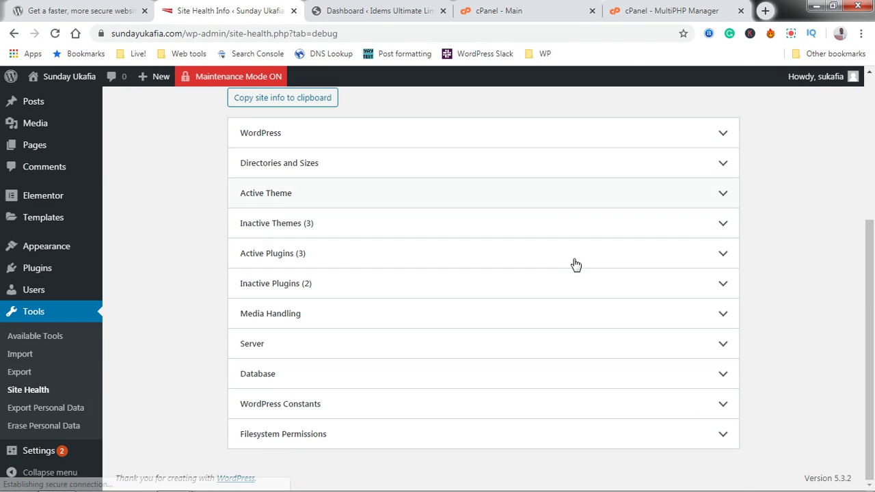
{"action": "left_click", "coordinate": [723, 344]}
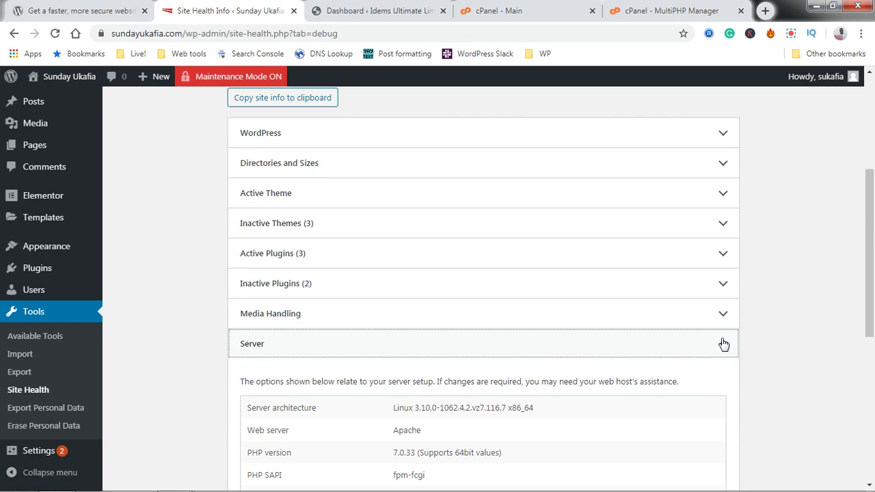
{"action": "scroll", "coordinate": [864, 345], "scroll_direction": "down", "scroll_amount": 1}
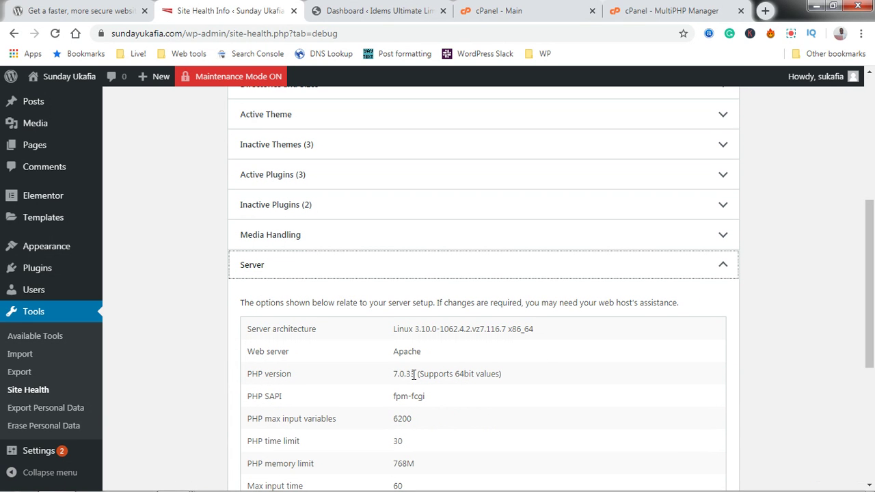